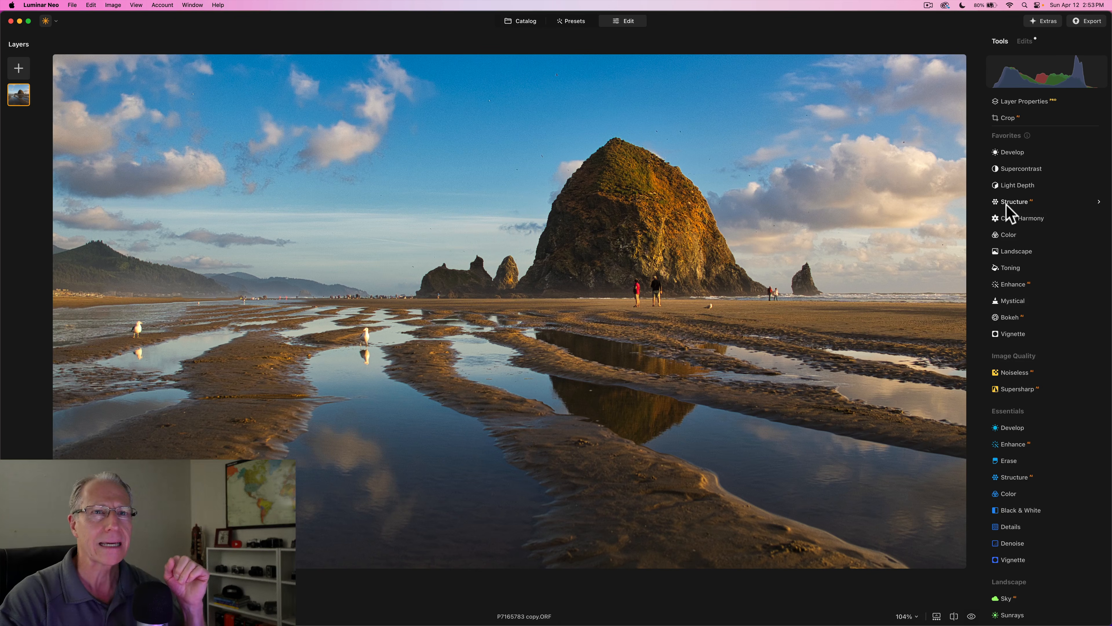
# Add a luminosity mask to the Structure tool, limiting the luminance range to the photo's dark tones.
pyautogui.click(1006, 203)
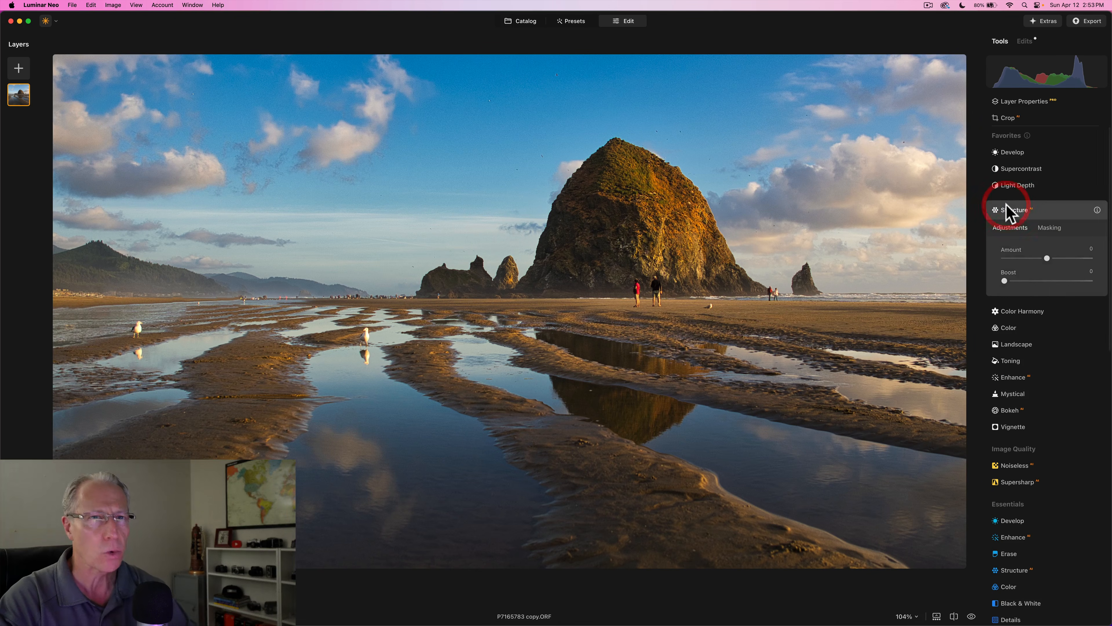
pyautogui.click(1049, 229)
pyautogui.click(1020, 310)
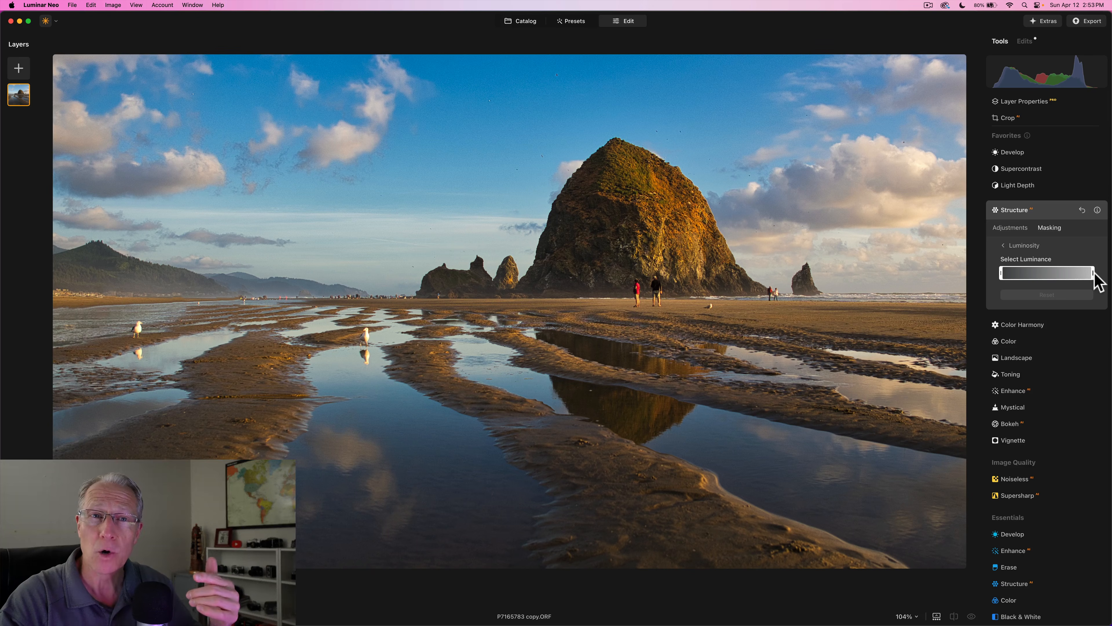
pyautogui.moveTo(1099, 281); pyautogui.dragTo(1038, 276)
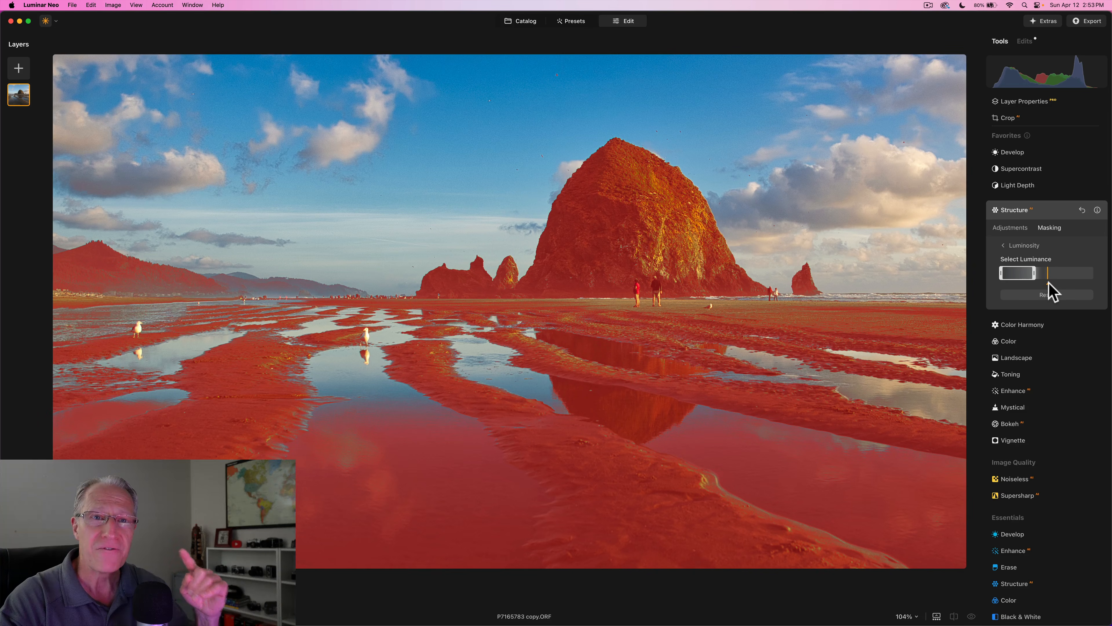
pyautogui.moveTo(1050, 285); pyautogui.dragTo(1030, 280)
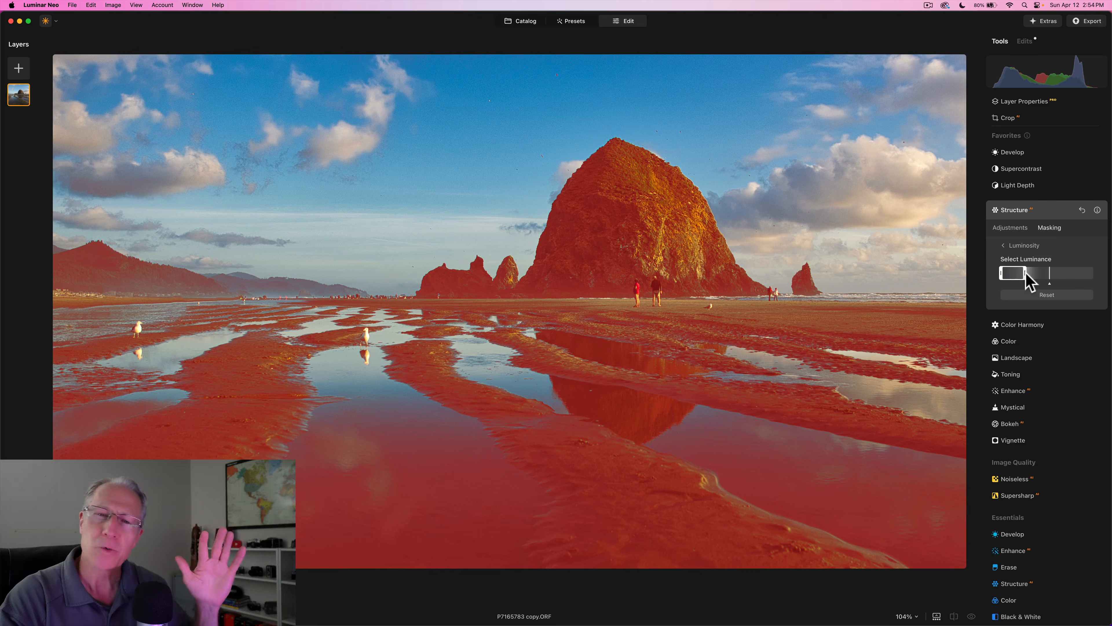
pyautogui.click(1004, 246)
# Show the Structure luminosity mask overlay and set its Feather to 16.
pyautogui.click(1015, 363)
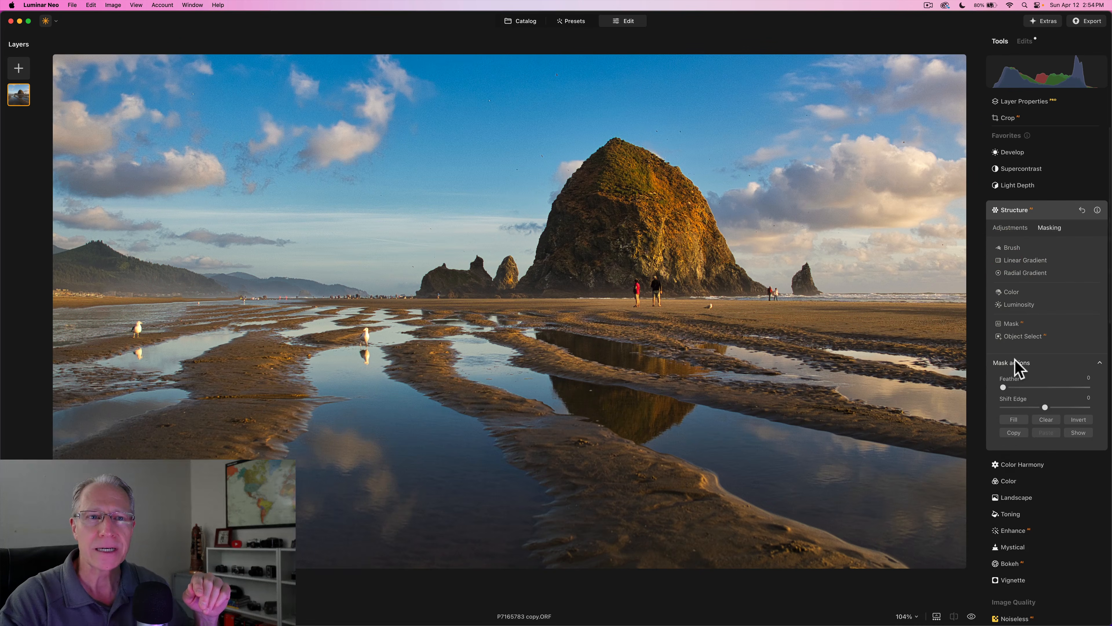
pyautogui.click(1078, 433)
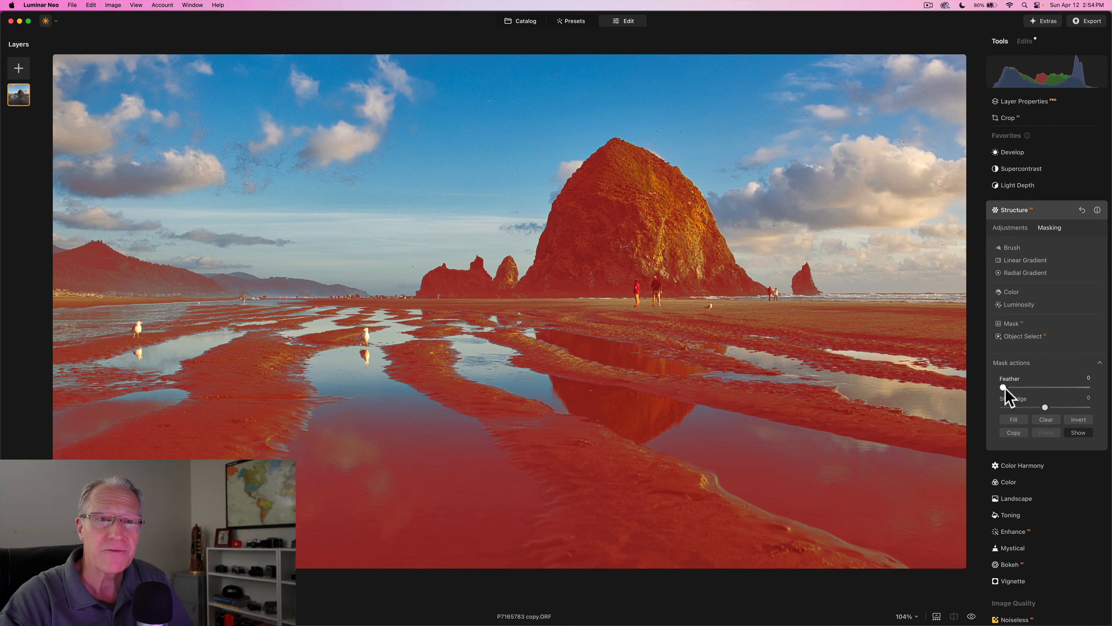
pyautogui.moveTo(1003, 388)
pyautogui.mouseDown()
pyautogui.moveTo(1016, 387)
pyautogui.moveTo(989, 393)
pyautogui.moveTo(1016, 388)
pyautogui.mouseUp()
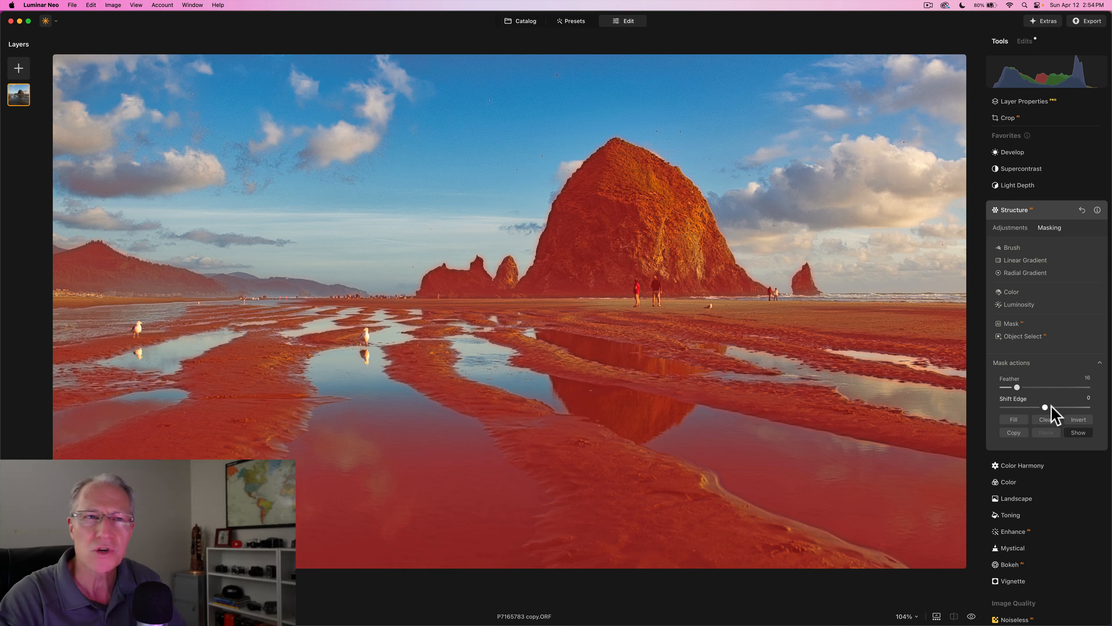
# Set the Structure Amount to 38 for the masked dark tones and compare the photo with and without it.
pyautogui.click(1012, 229)
pyautogui.moveTo(1049, 257); pyautogui.dragTo(1063, 257)
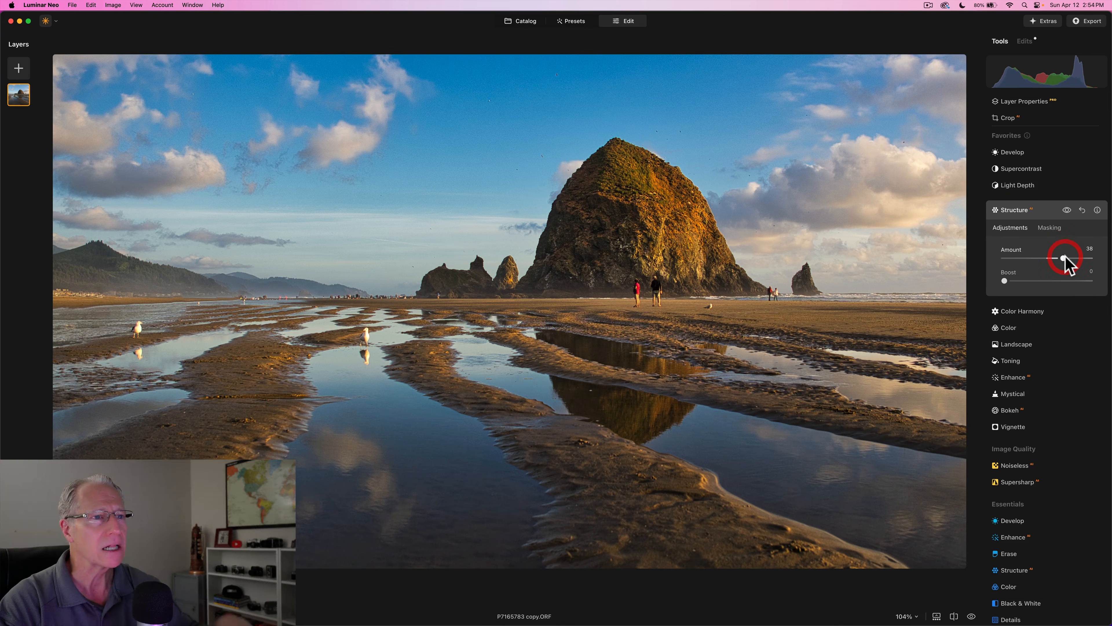
pyautogui.click(1067, 210)
pyautogui.click(1066, 211)
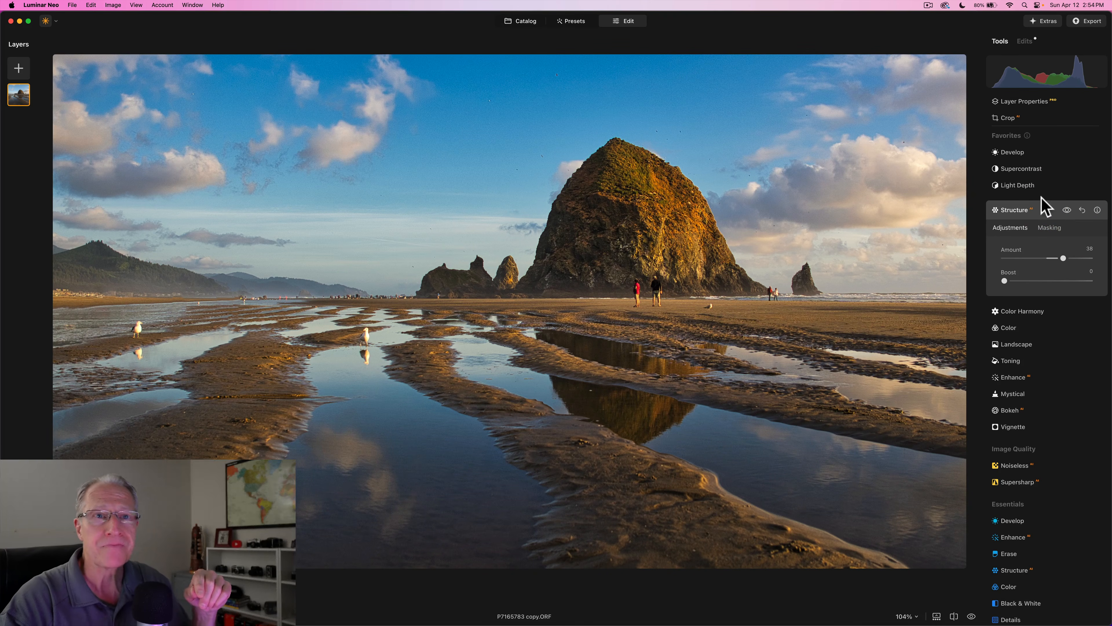
pyautogui.click(1031, 206)
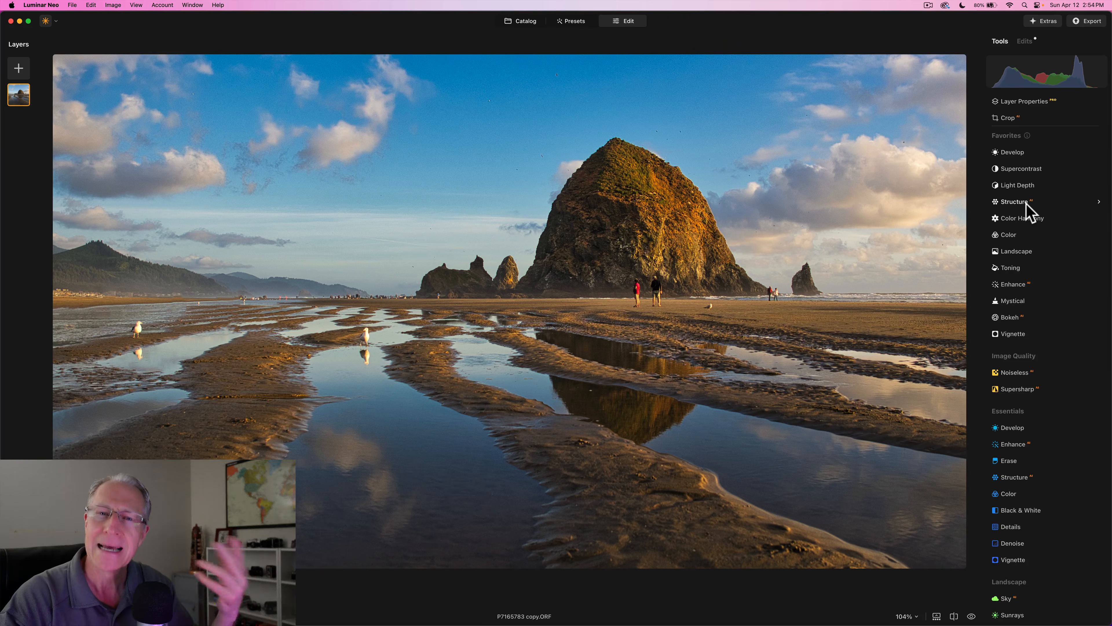
# Start a second Structure adjustment and mask the whole sky with Object Select.
pyautogui.click(1026, 201)
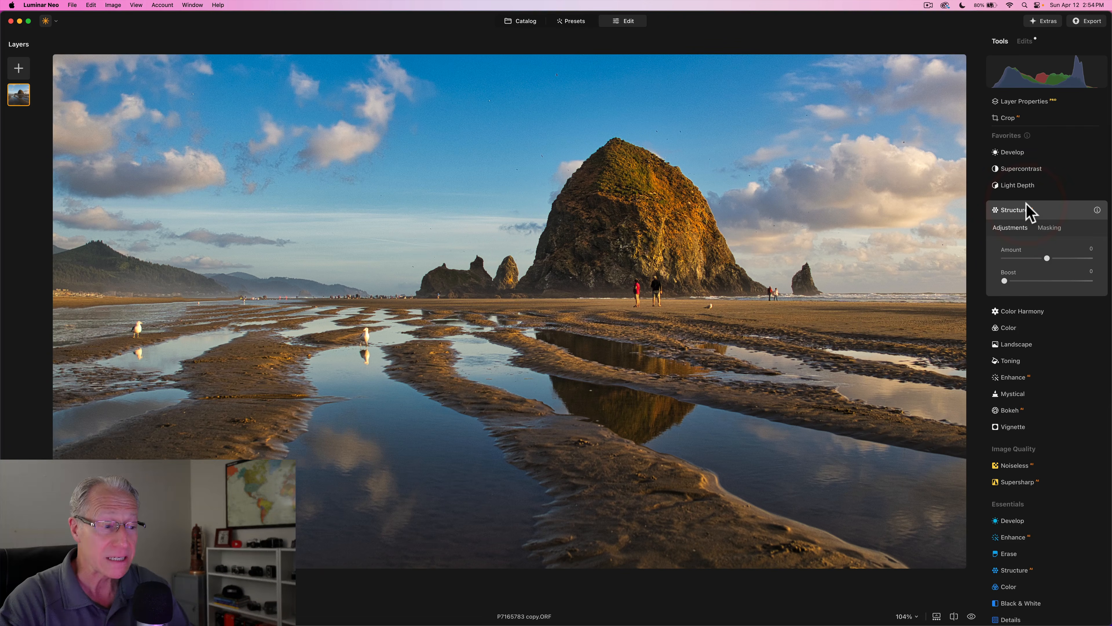
pyautogui.click(1051, 230)
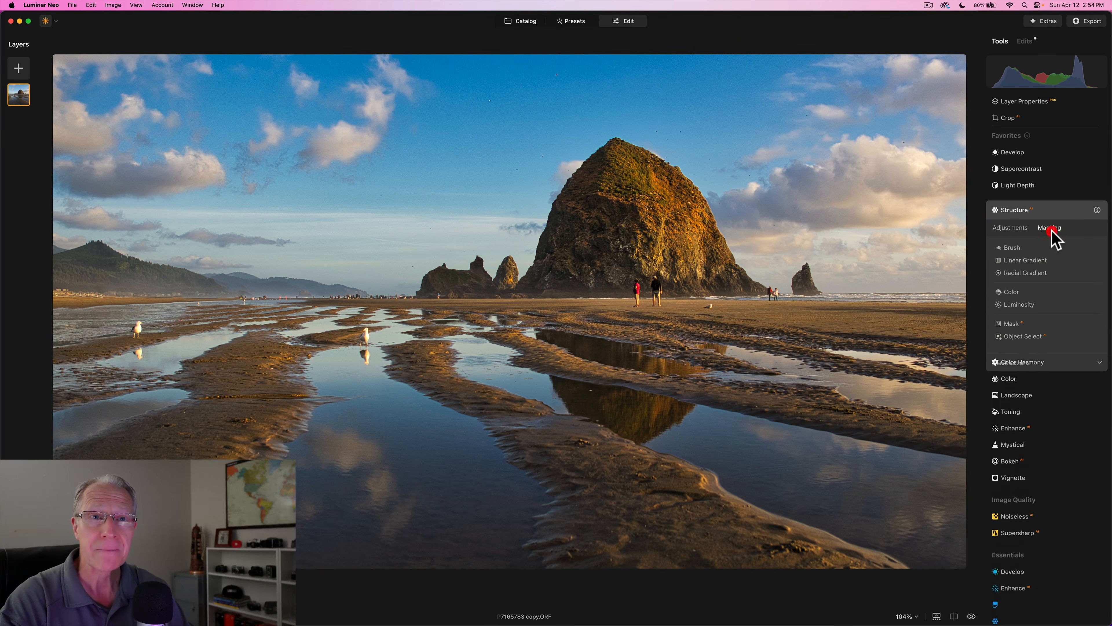
pyautogui.click(1019, 339)
pyautogui.click(770, 165)
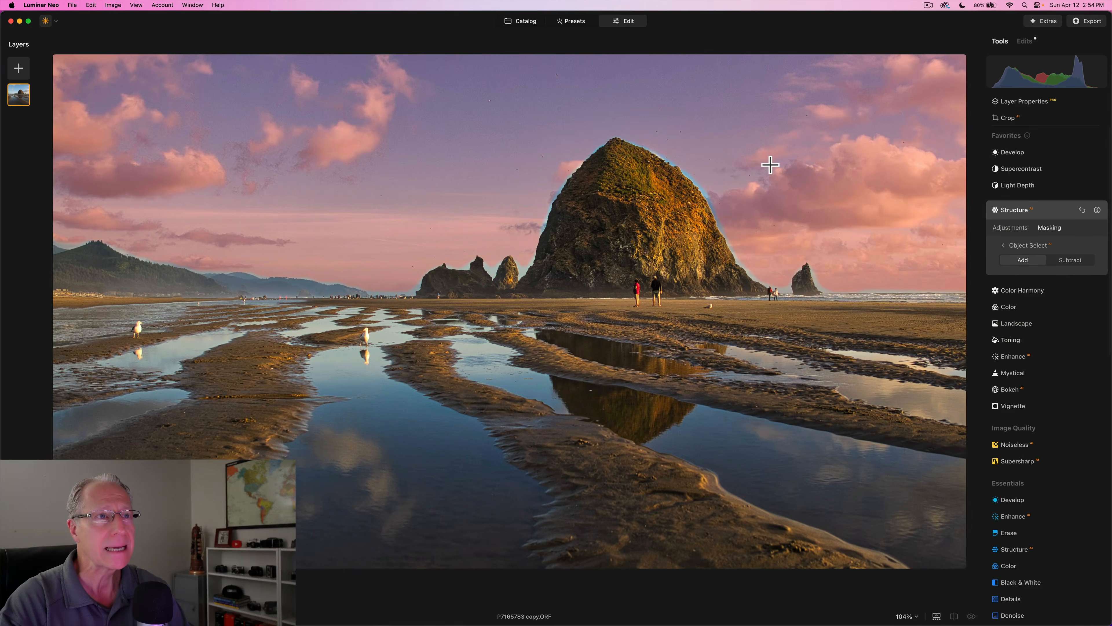
pyautogui.click(770, 165)
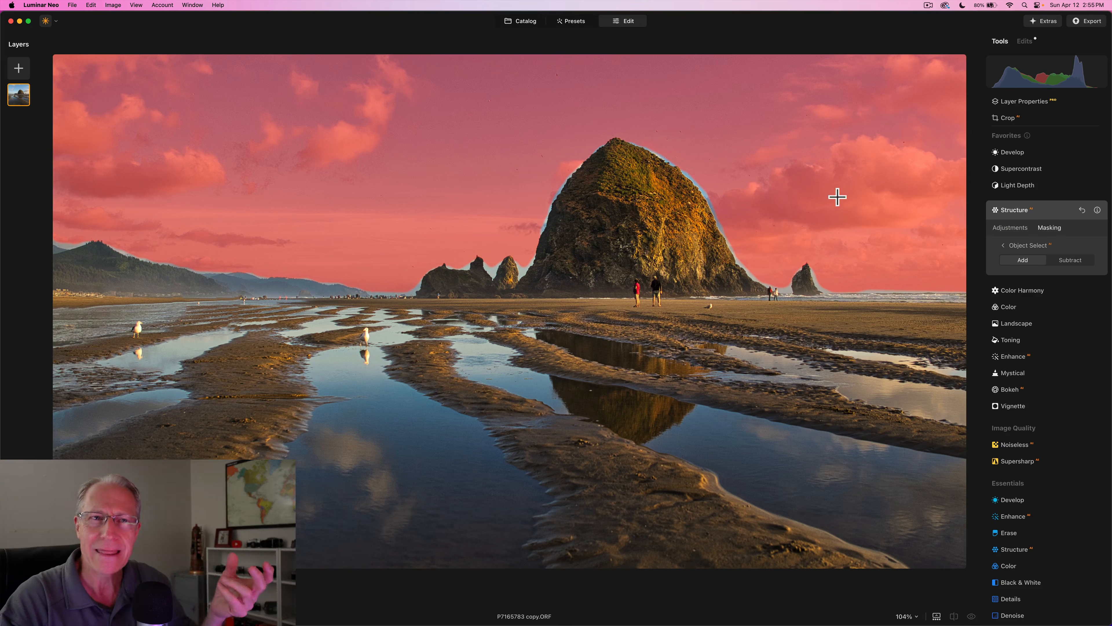
pyautogui.click(1005, 246)
# Show the sky mask overlay and refine its edges with Feather 57 and Shift Edge 32.
pyautogui.click(1015, 362)
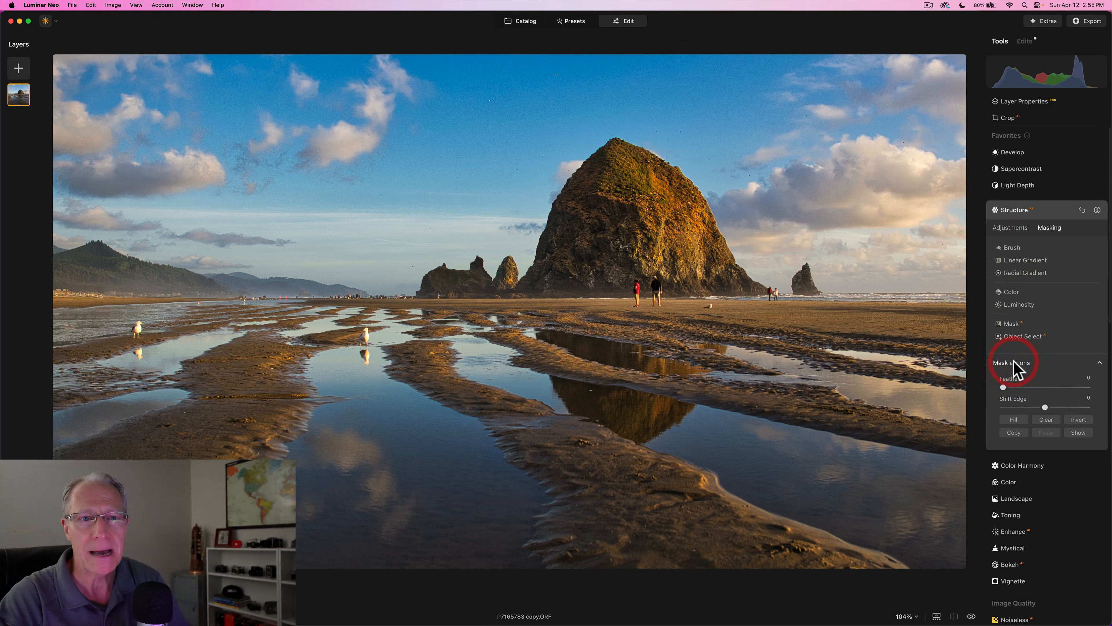
pyautogui.click(1077, 433)
pyautogui.moveTo(1004, 387); pyautogui.dragTo(1071, 407)
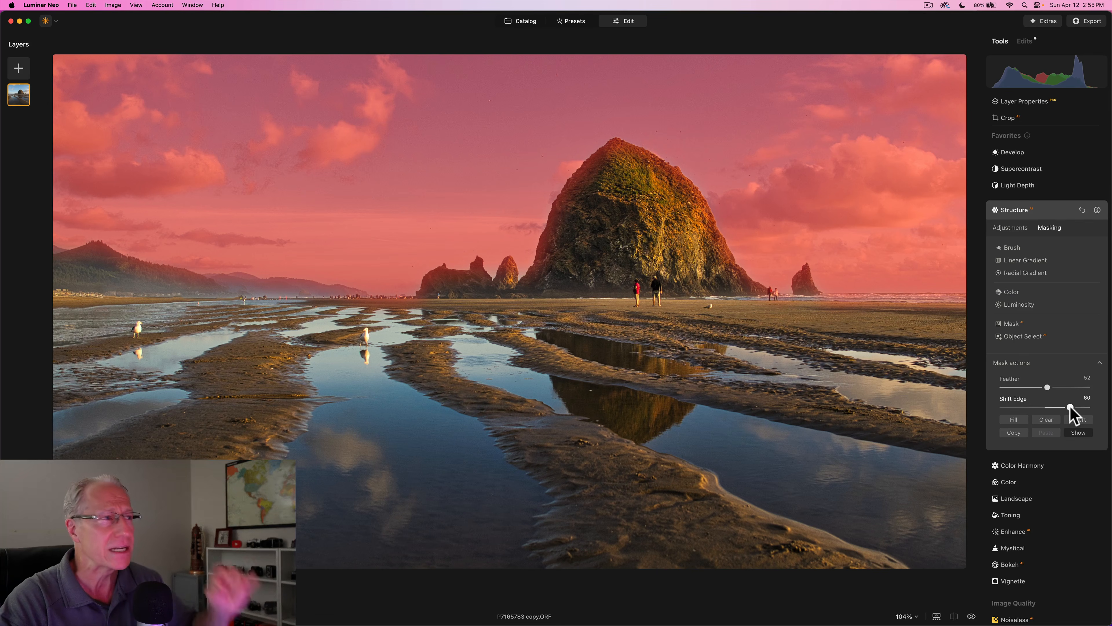
pyautogui.moveTo(1047, 388); pyautogui.dragTo(1025, 388)
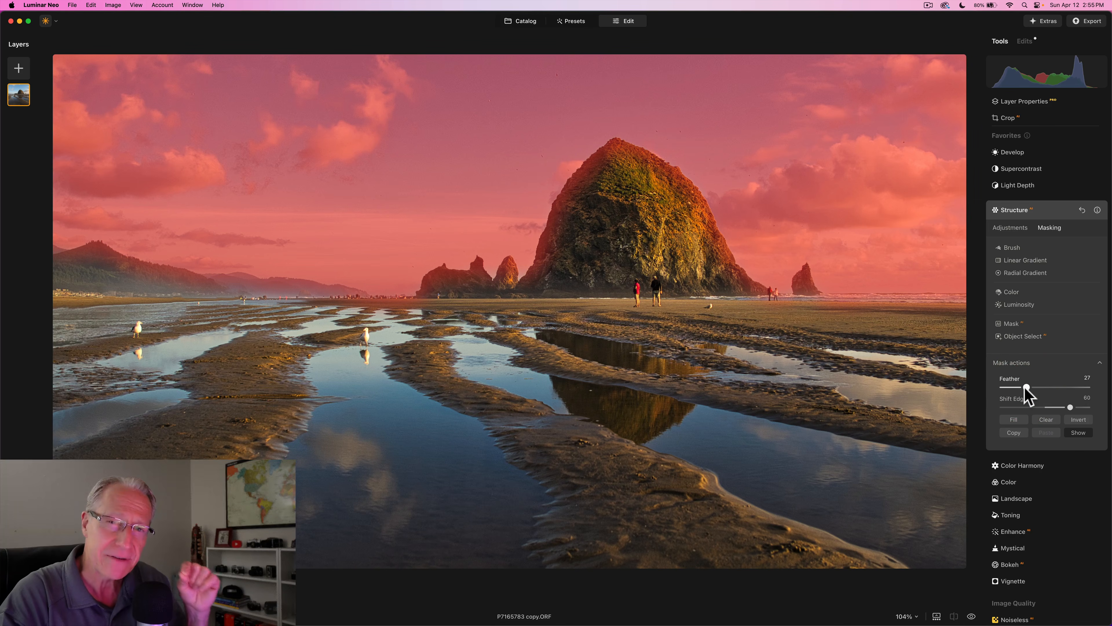
pyautogui.moveTo(1025, 388); pyautogui.dragTo(1058, 407)
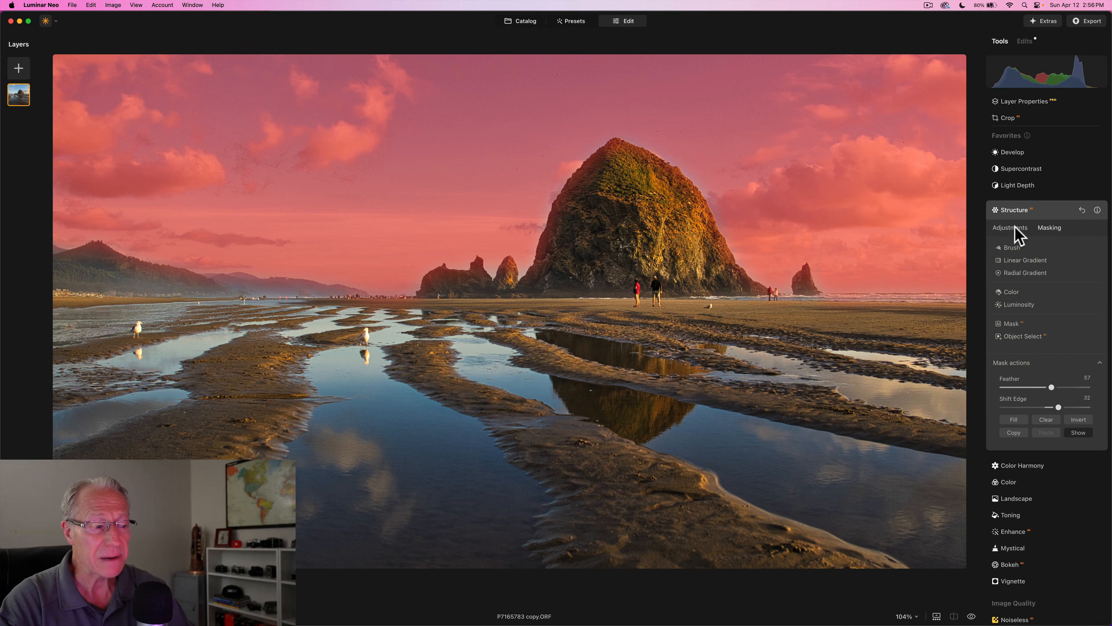
# Set the Structure Amount to -46 for the masked sky and check the effect against the original.
pyautogui.click(1015, 228)
pyautogui.moveTo(1033, 258); pyautogui.dragTo(1029, 258)
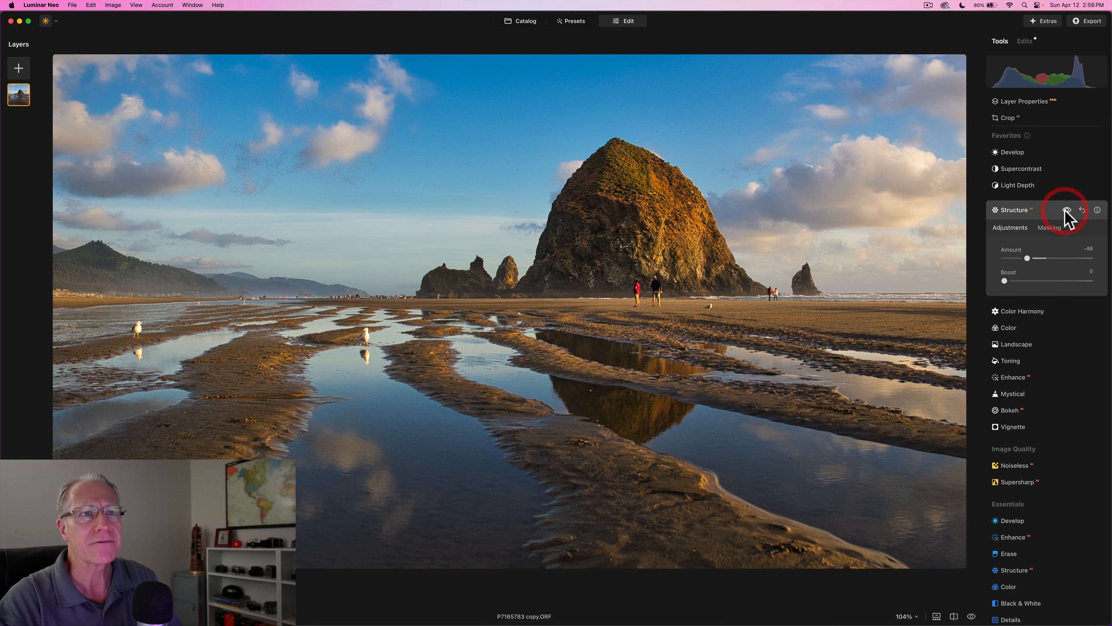
pyautogui.click(1066, 213)
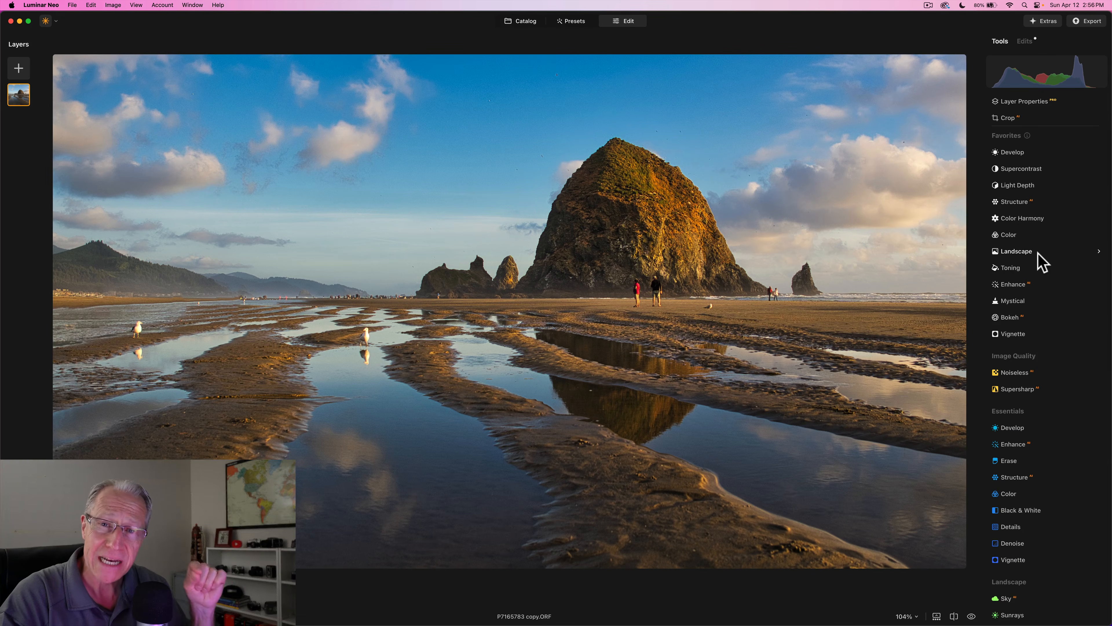
# Mask the Enhance tool with a radial gradient, sized and positioned to cover the large rock and its reflection.
pyautogui.click(1020, 286)
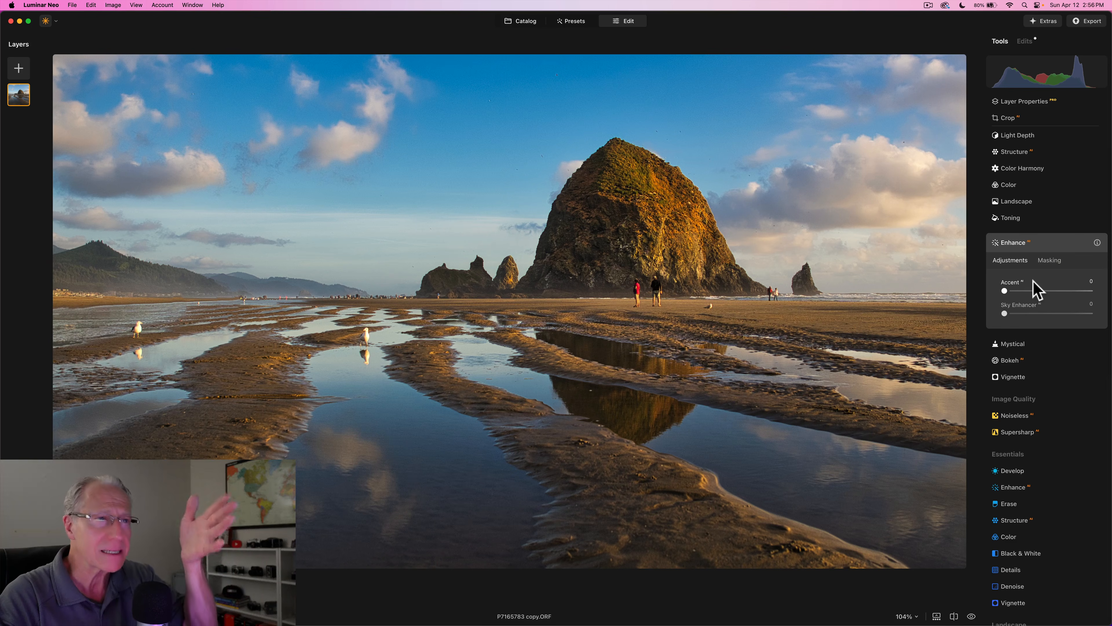
pyautogui.click(1049, 261)
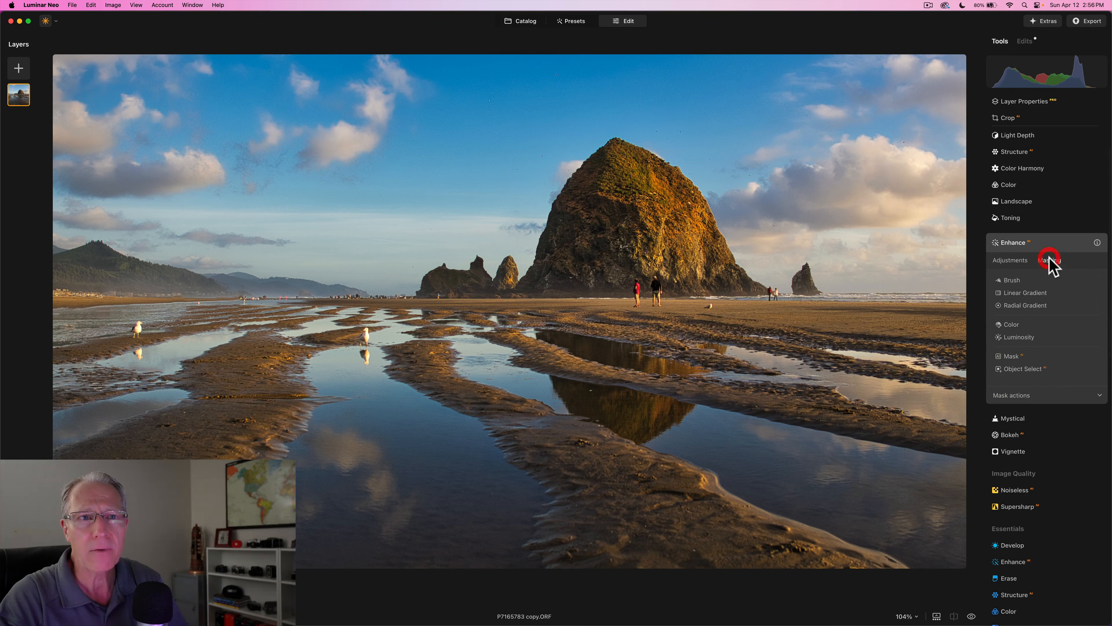
pyautogui.click(1026, 305)
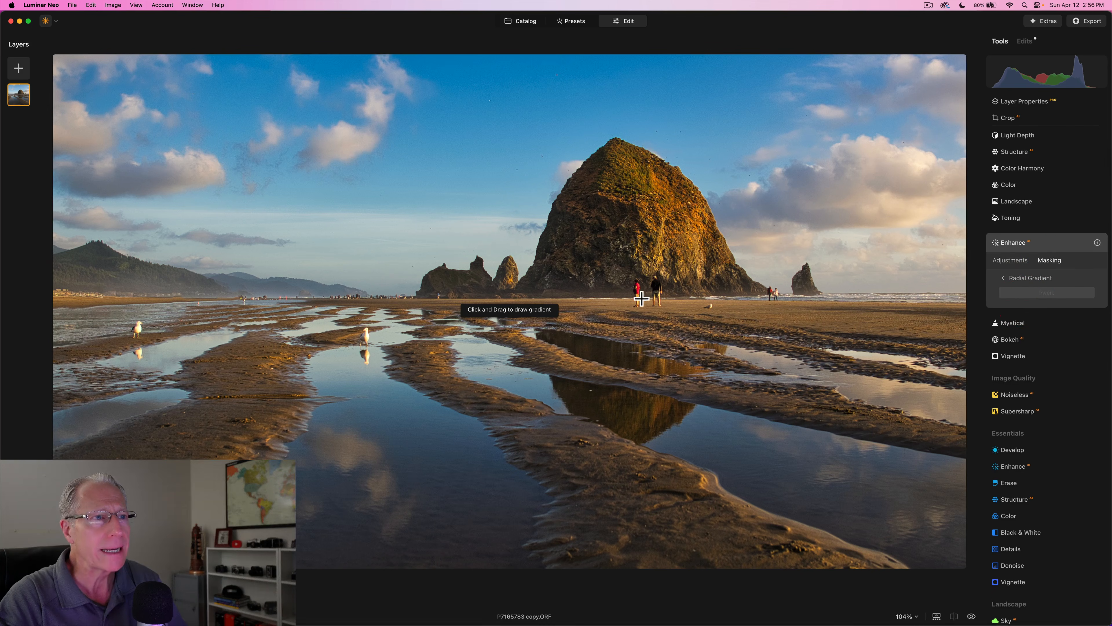
pyautogui.moveTo(641, 298); pyautogui.dragTo(654, 348)
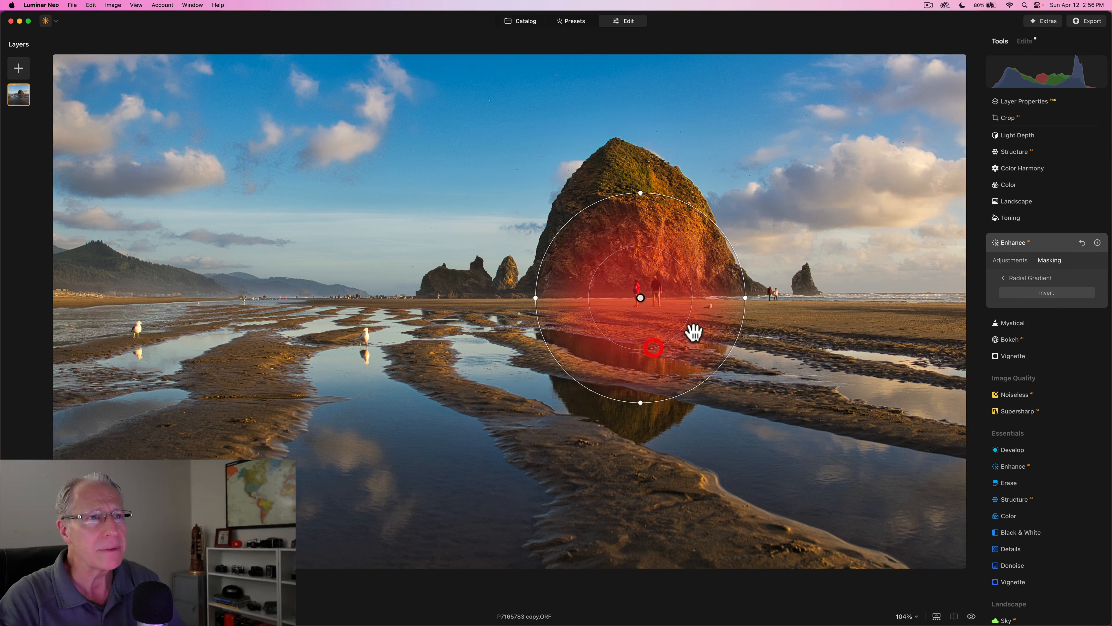
pyautogui.moveTo(746, 298); pyautogui.dragTo(729, 298)
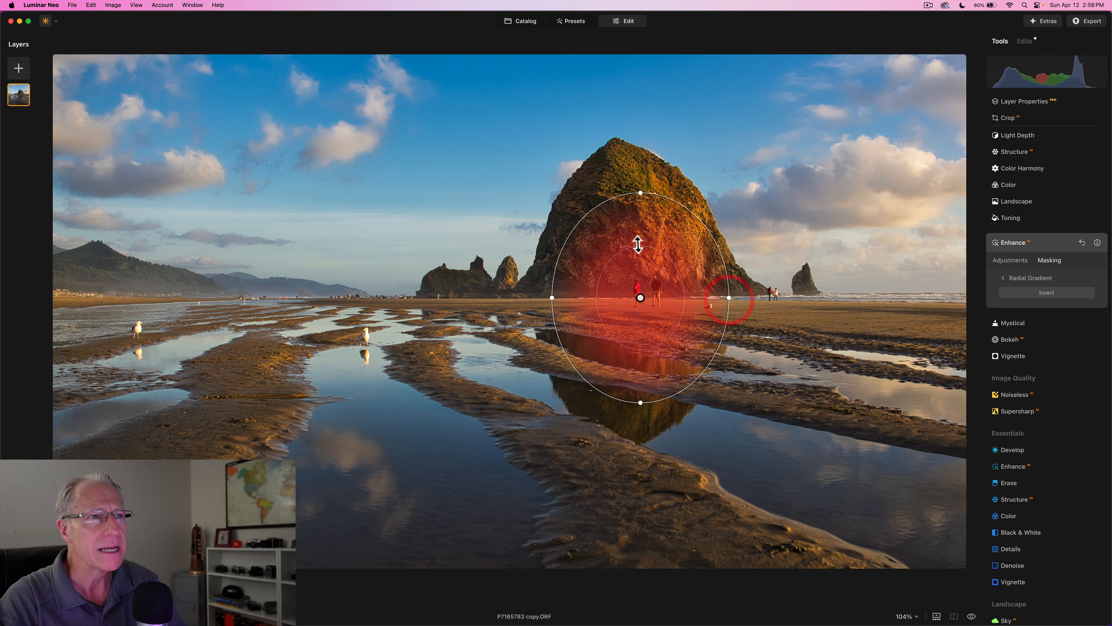
pyautogui.moveTo(638, 244); pyautogui.dragTo(641, 174)
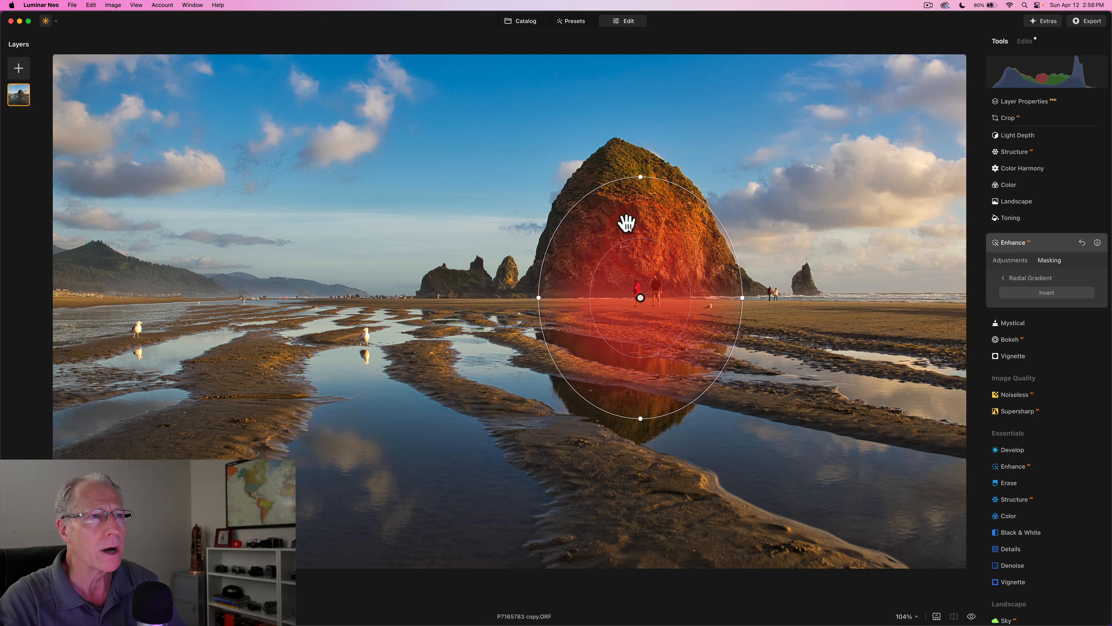
pyautogui.moveTo(627, 238); pyautogui.dragTo(642, 274)
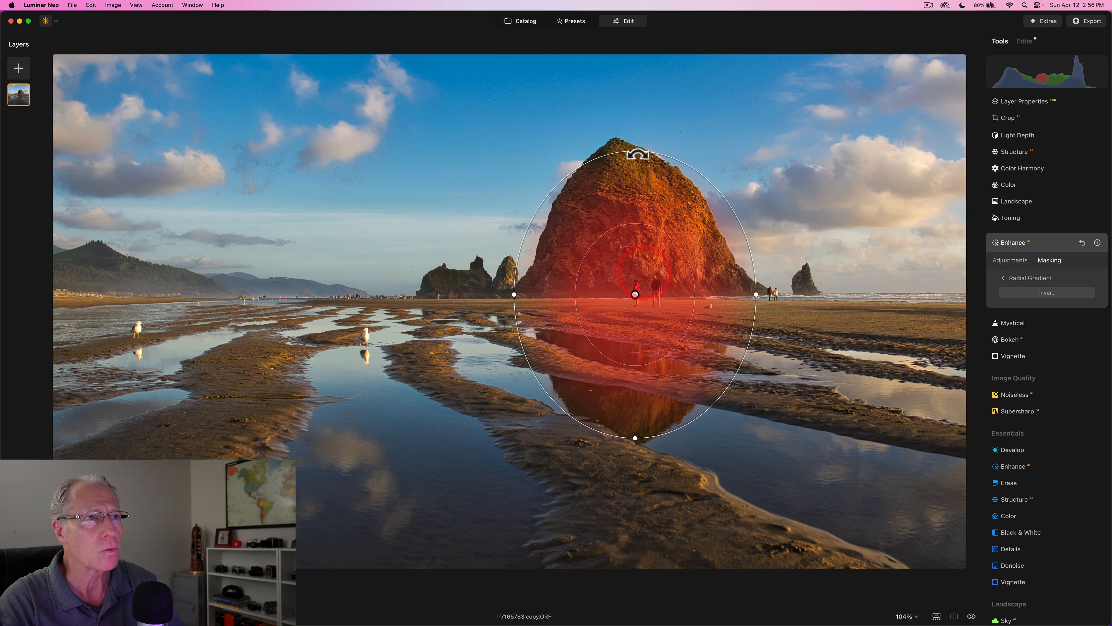
pyautogui.moveTo(634, 151); pyautogui.dragTo(635, 144)
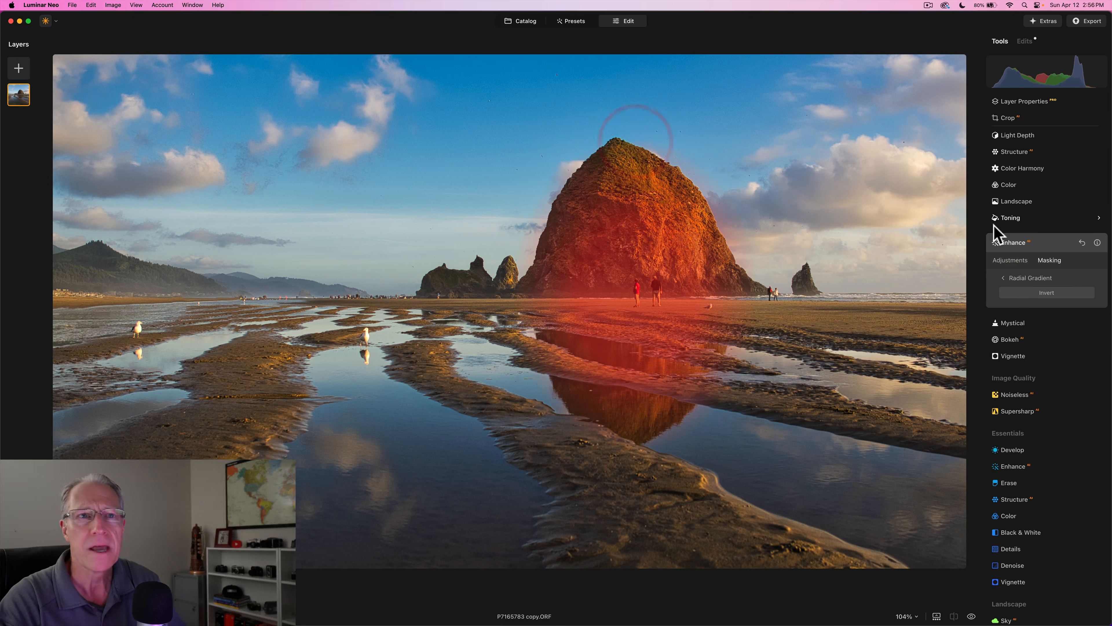
# Set the Enhance Accent to 43 for the masked rock and compare the photo with and without it.
pyautogui.click(1009, 260)
pyautogui.moveTo(1022, 290); pyautogui.dragTo(1041, 291)
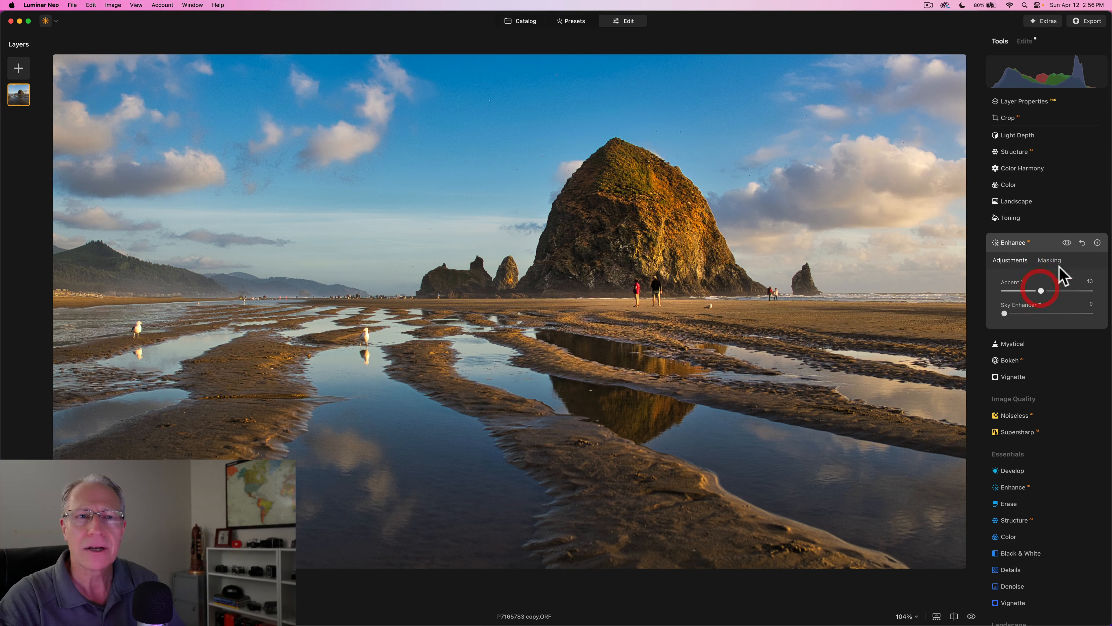
pyautogui.click(1066, 244)
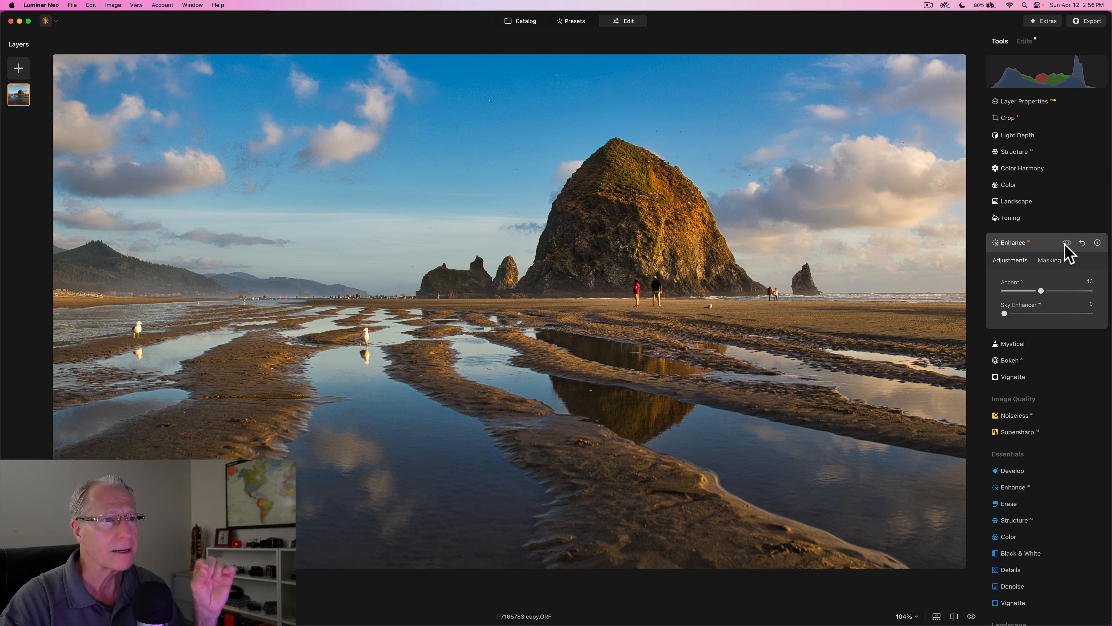
pyautogui.click(1067, 243)
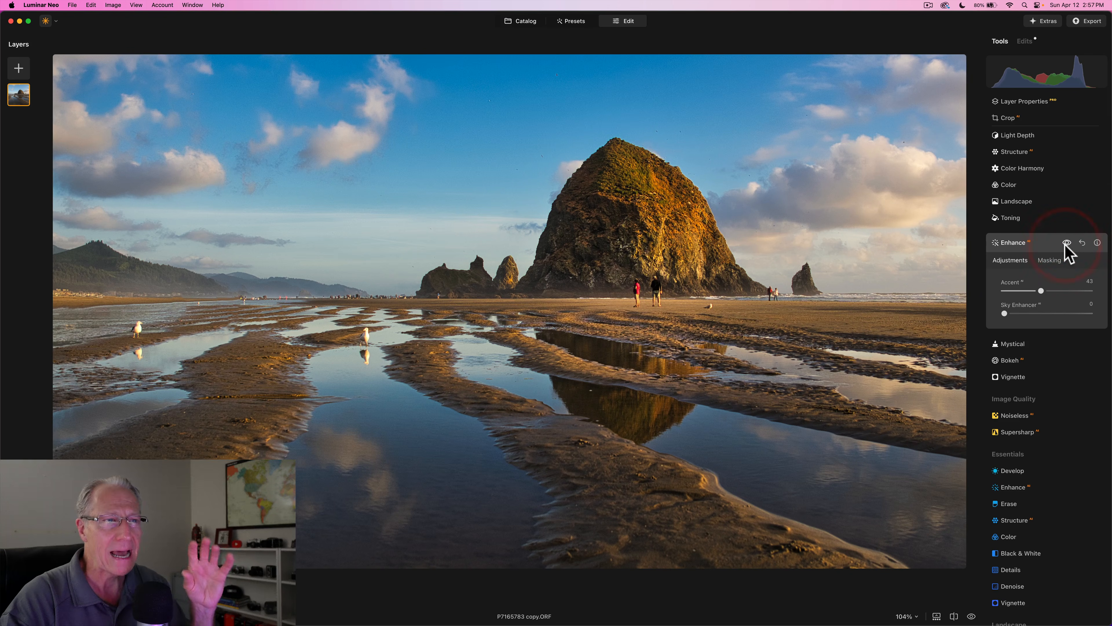
pyautogui.click(1039, 245)
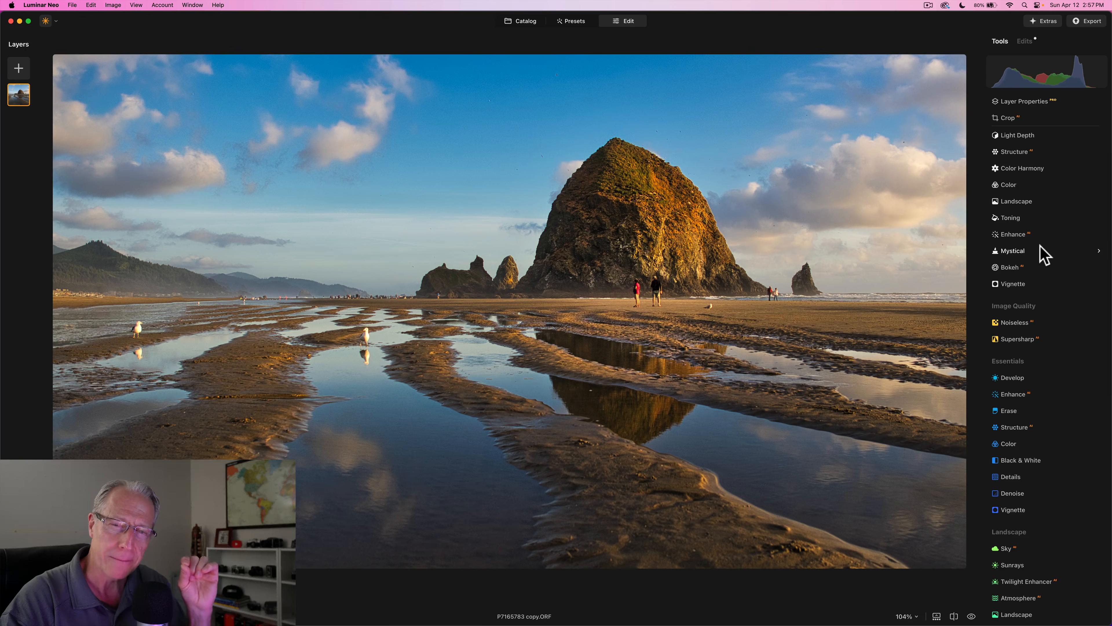
# Mask the Landscape tool by luminosity, narrowing the luminance range to the brighter tones of the photo with a gradual falloff.
pyautogui.click(1019, 201)
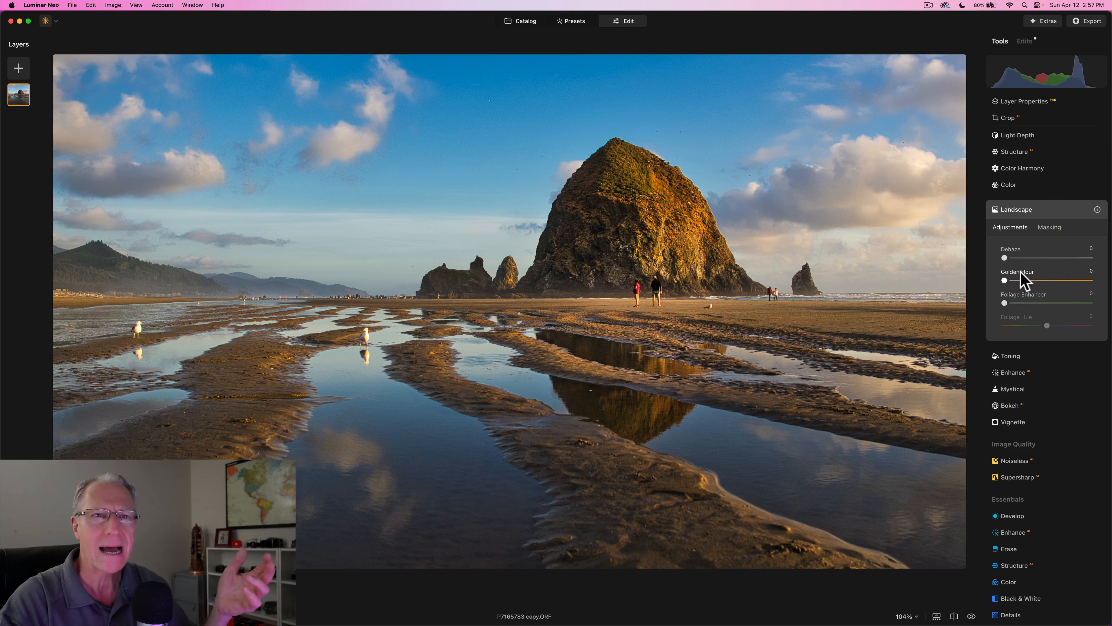
pyautogui.click(1050, 228)
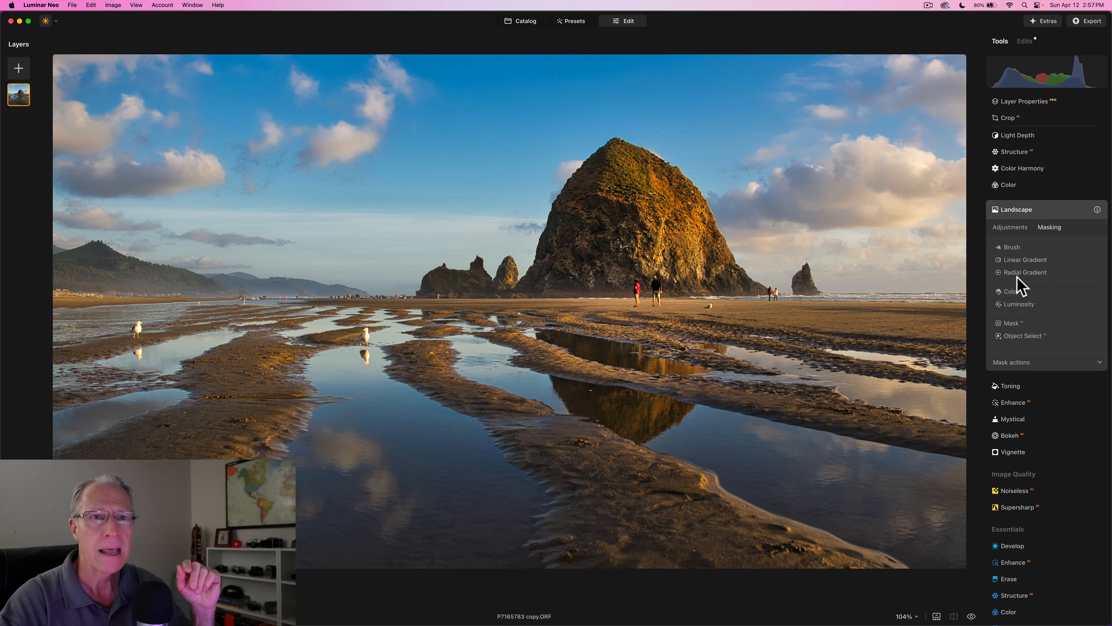
pyautogui.click(1018, 303)
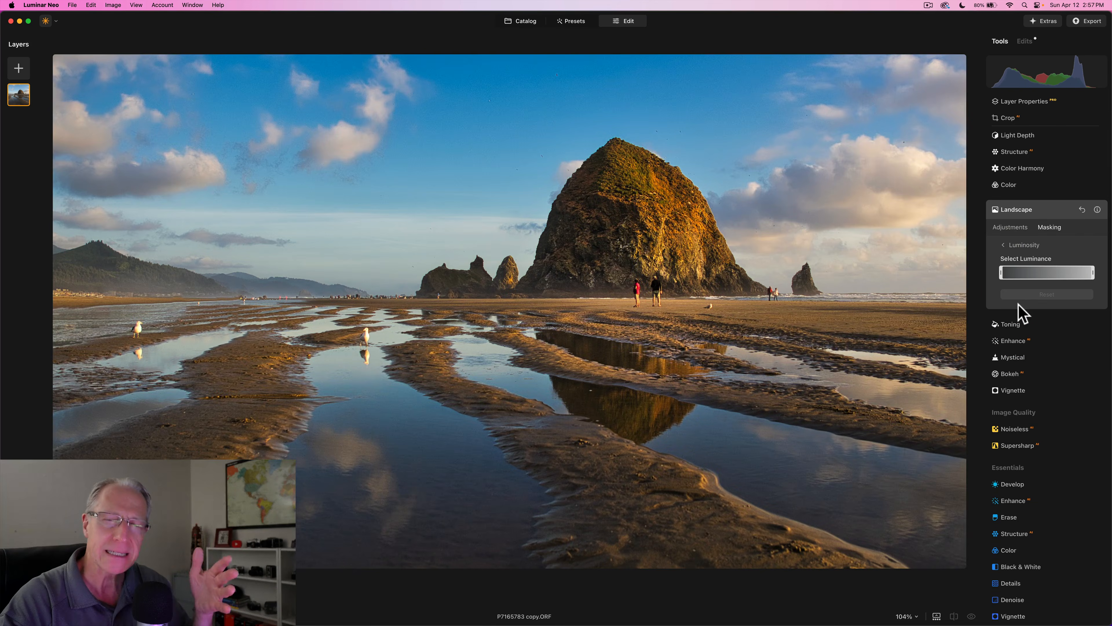
pyautogui.moveTo(1001, 272); pyautogui.dragTo(1037, 276)
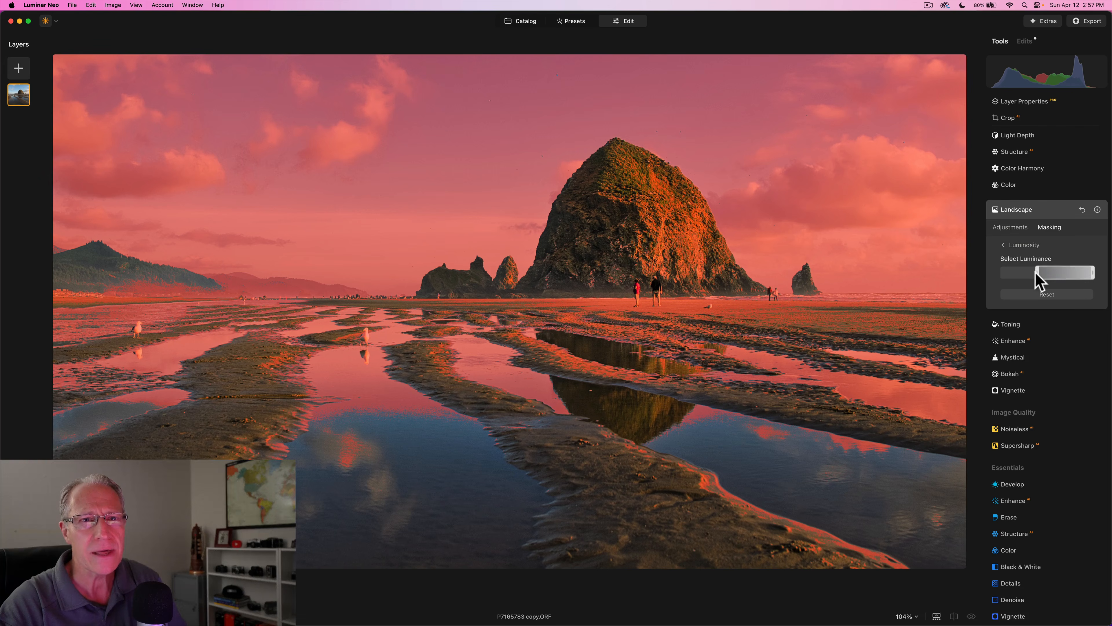
pyautogui.moveTo(1038, 276)
pyautogui.mouseDown()
pyautogui.moveTo(1061, 276)
pyautogui.moveTo(1024, 289)
pyautogui.moveTo(1067, 271)
pyautogui.mouseUp()
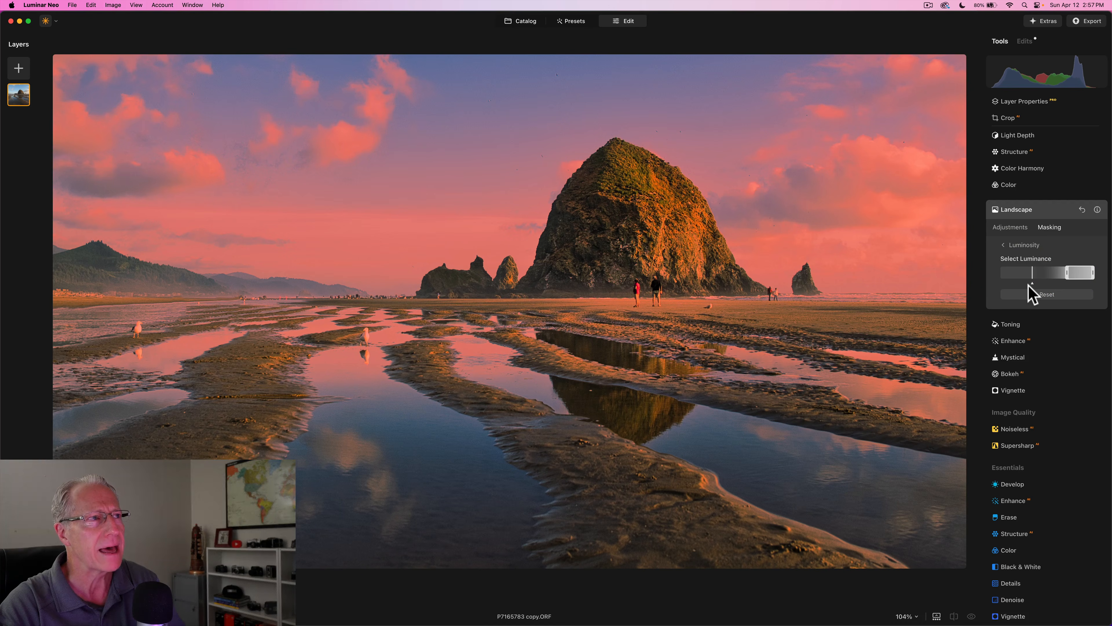
pyautogui.click(1028, 286)
pyautogui.moveTo(1066, 273); pyautogui.dragTo(1060, 273)
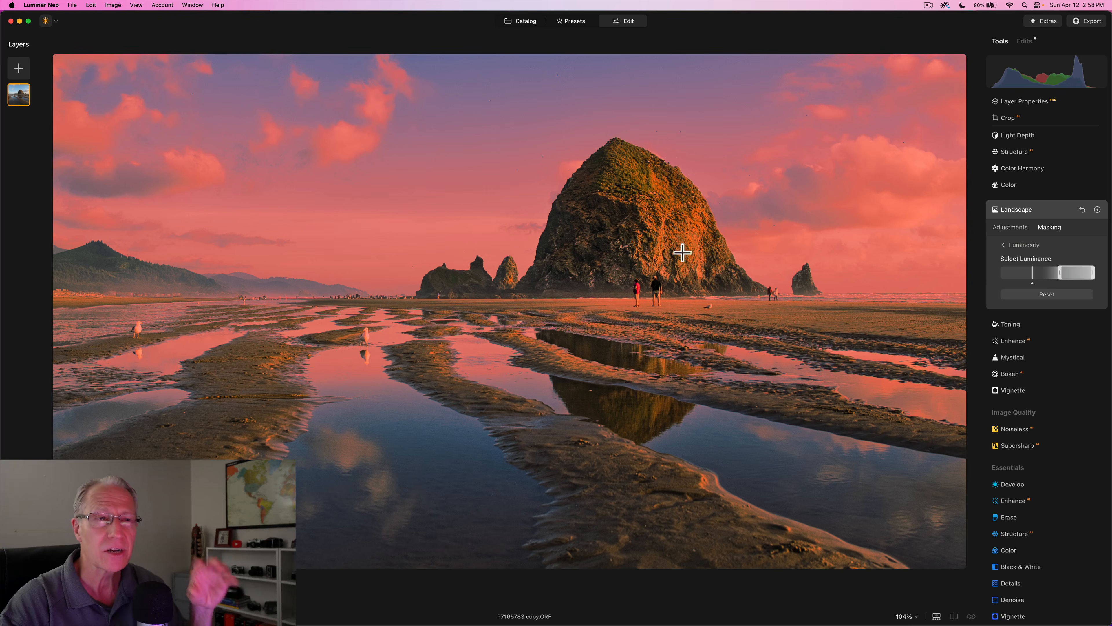
# Set the Landscape Golden Hour to 40 for the masked bright tones and compare the photo with and without it.
pyautogui.click(1021, 227)
pyautogui.moveTo(1021, 281); pyautogui.dragTo(1037, 280)
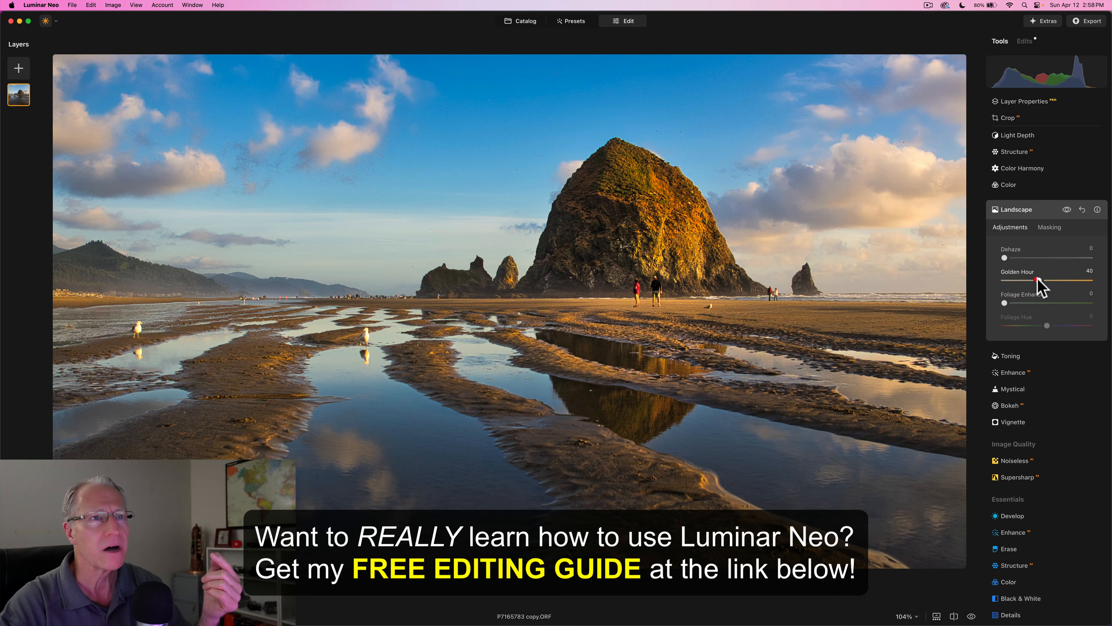
pyautogui.click(1066, 211)
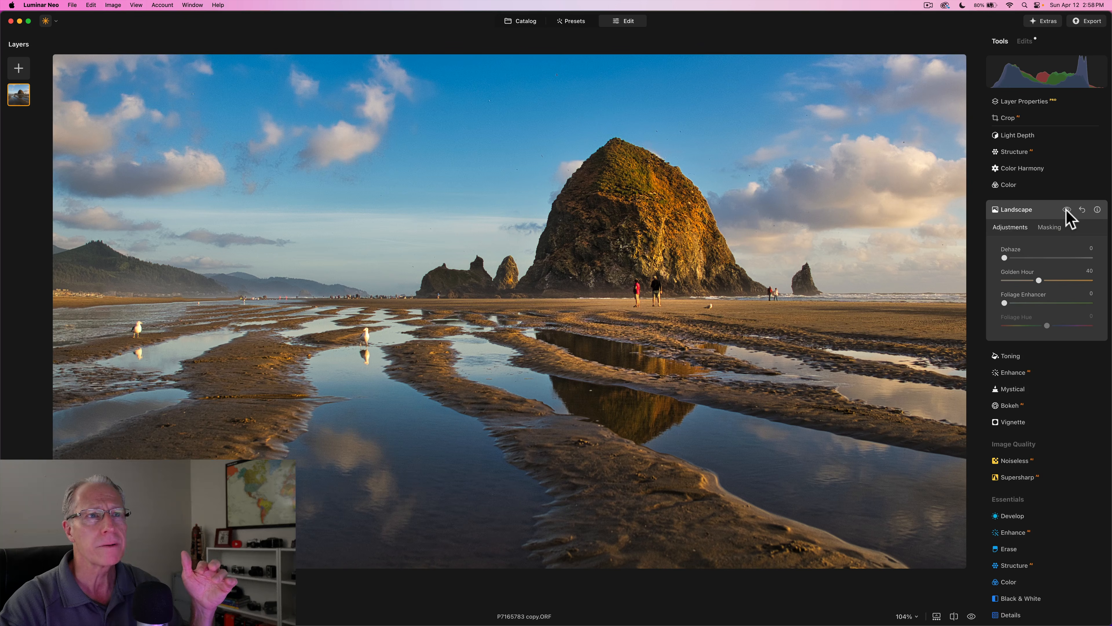
pyautogui.click(1066, 211)
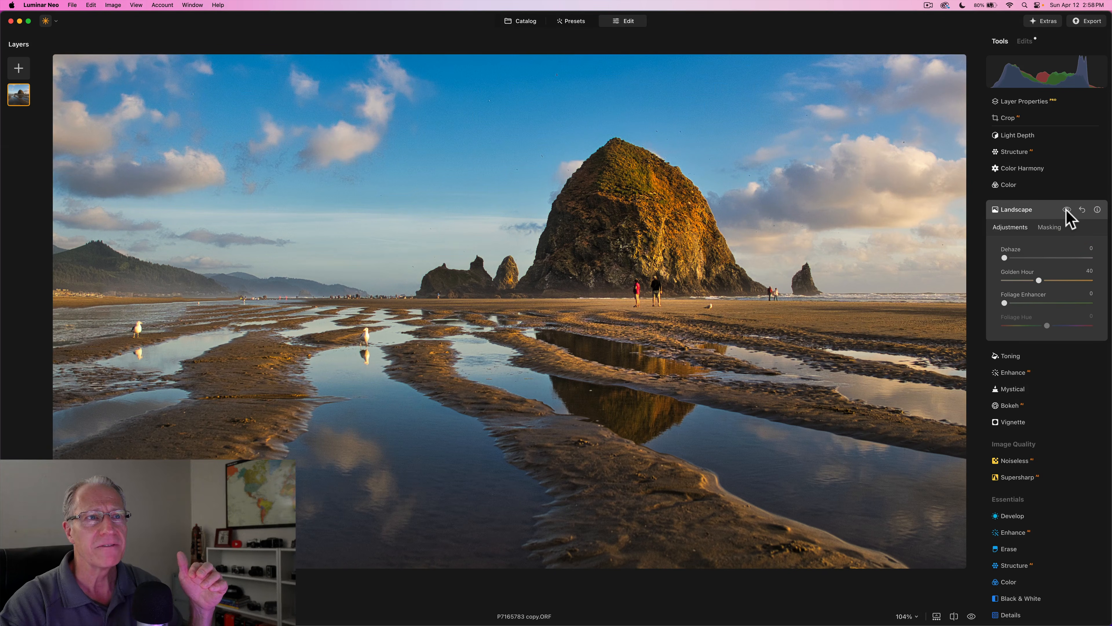
pyautogui.click(1067, 210)
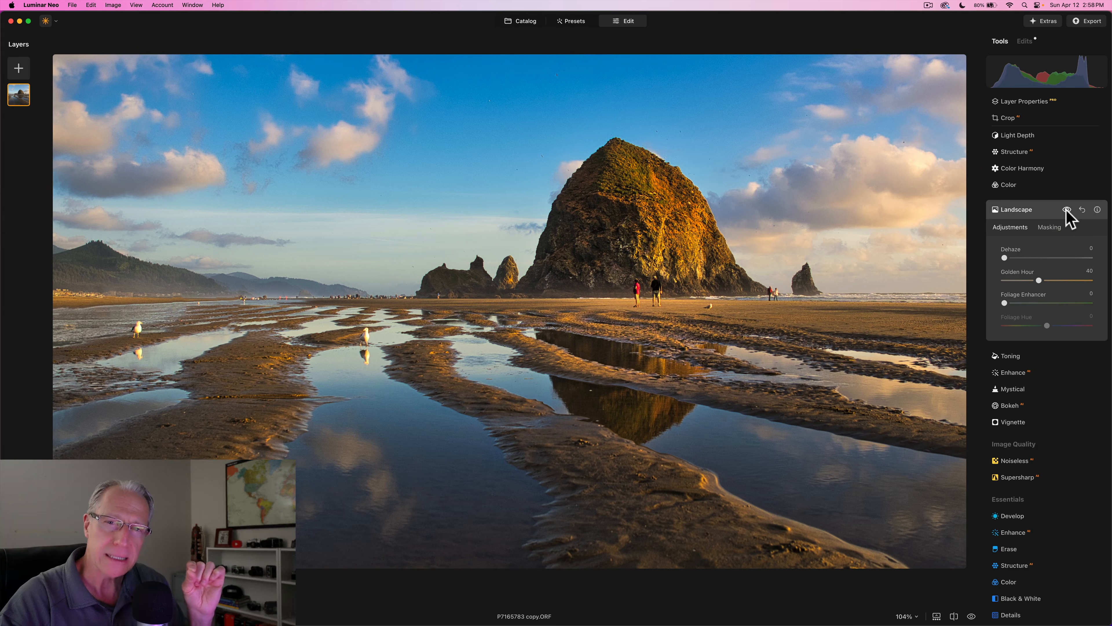
pyautogui.click(1027, 212)
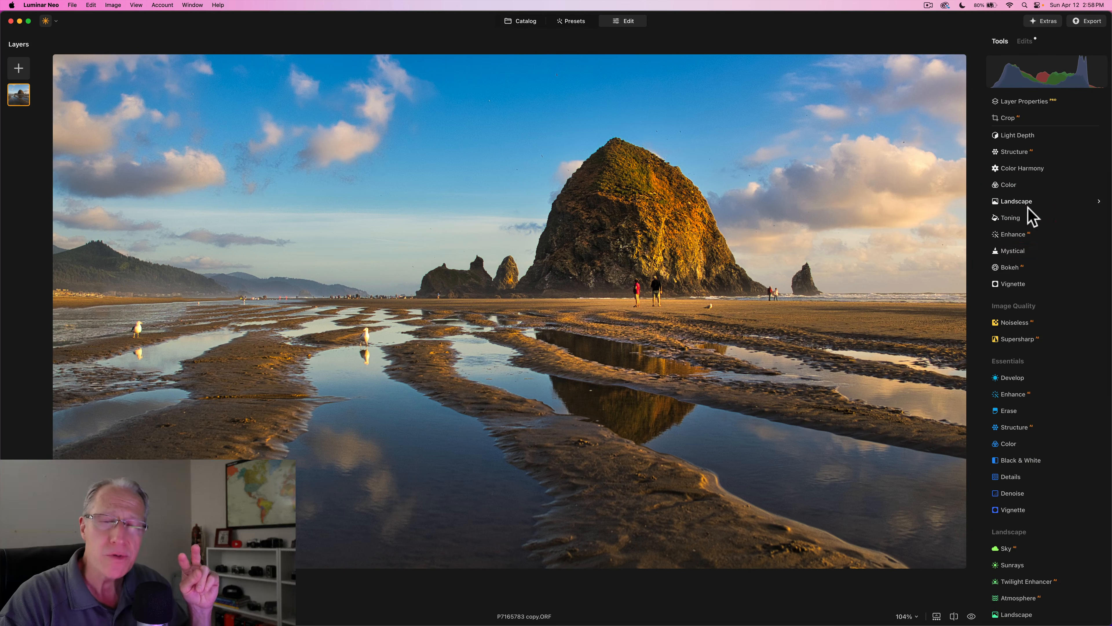
# Tone the highlights with Saturation 30 and Hue 0, and compare the photo with and without the toning.
pyautogui.click(1015, 218)
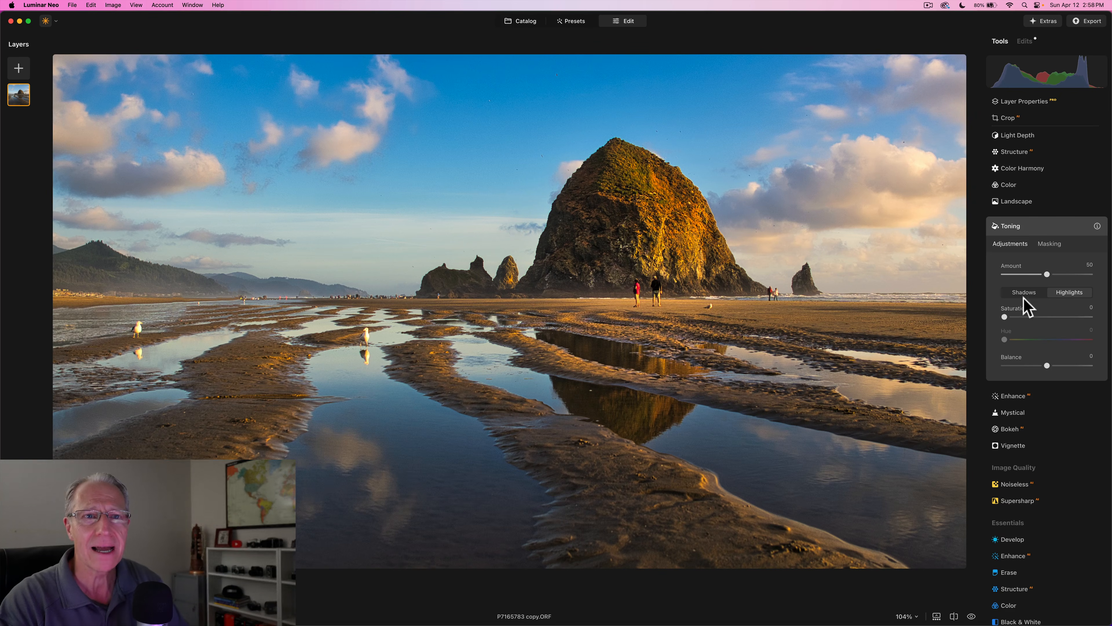
pyautogui.moveTo(1005, 317); pyautogui.dragTo(1029, 341)
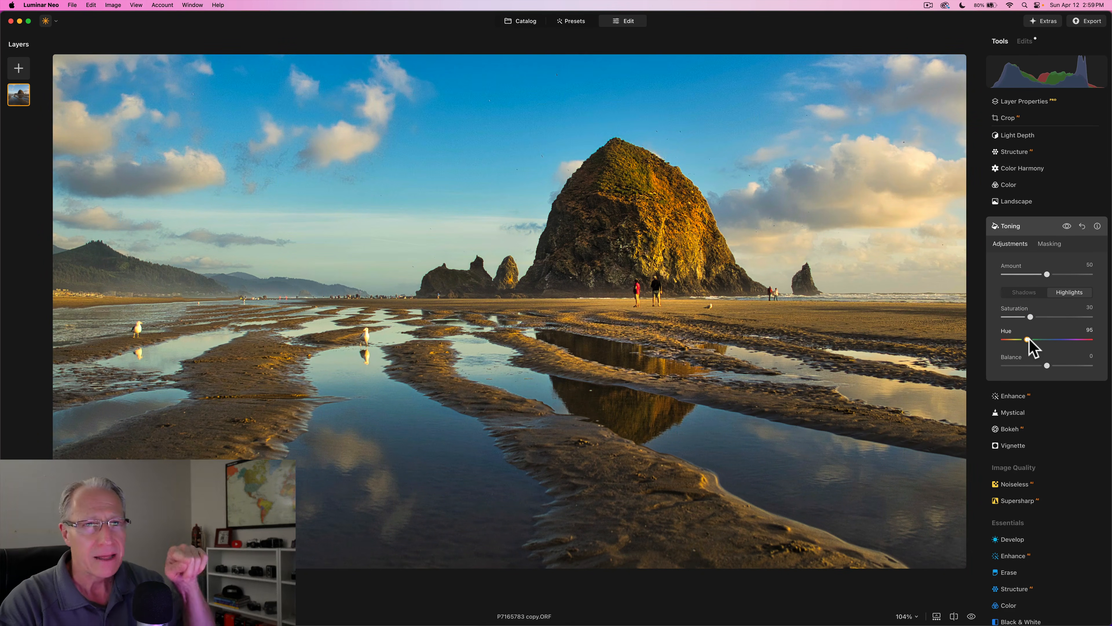
pyautogui.doubleClick(1027, 340)
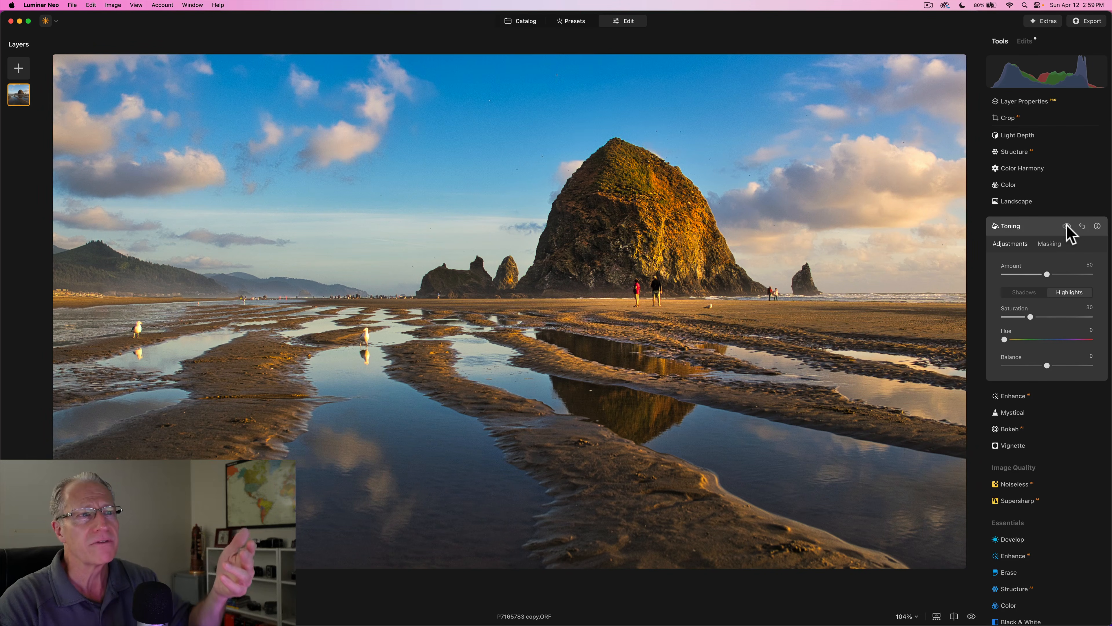
pyautogui.click(1067, 226)
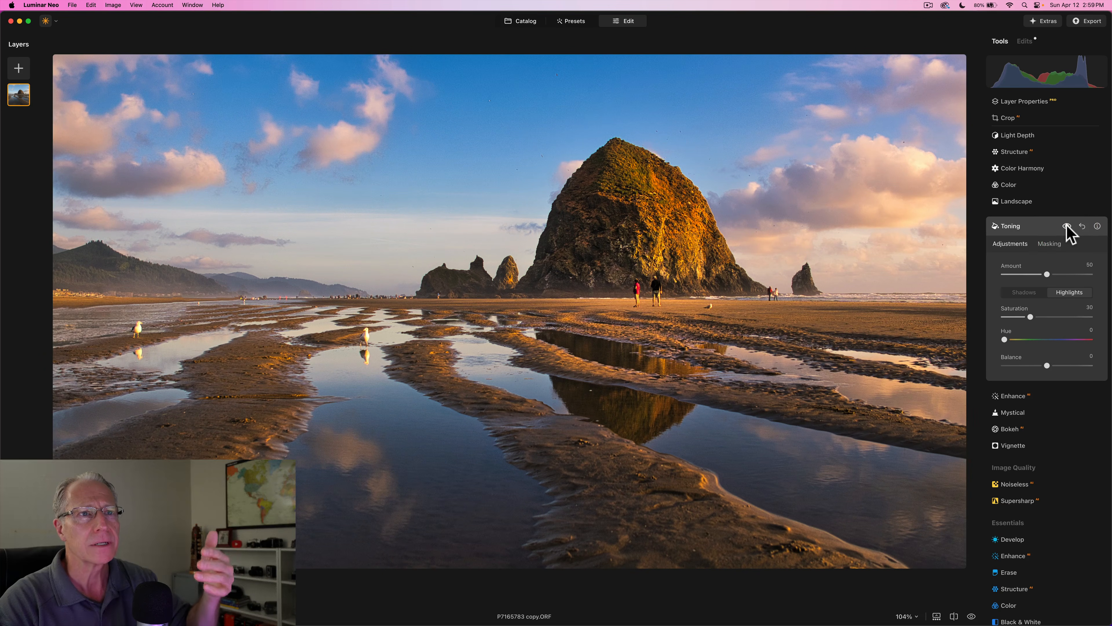
pyautogui.click(1067, 226)
pyautogui.click(1067, 226)
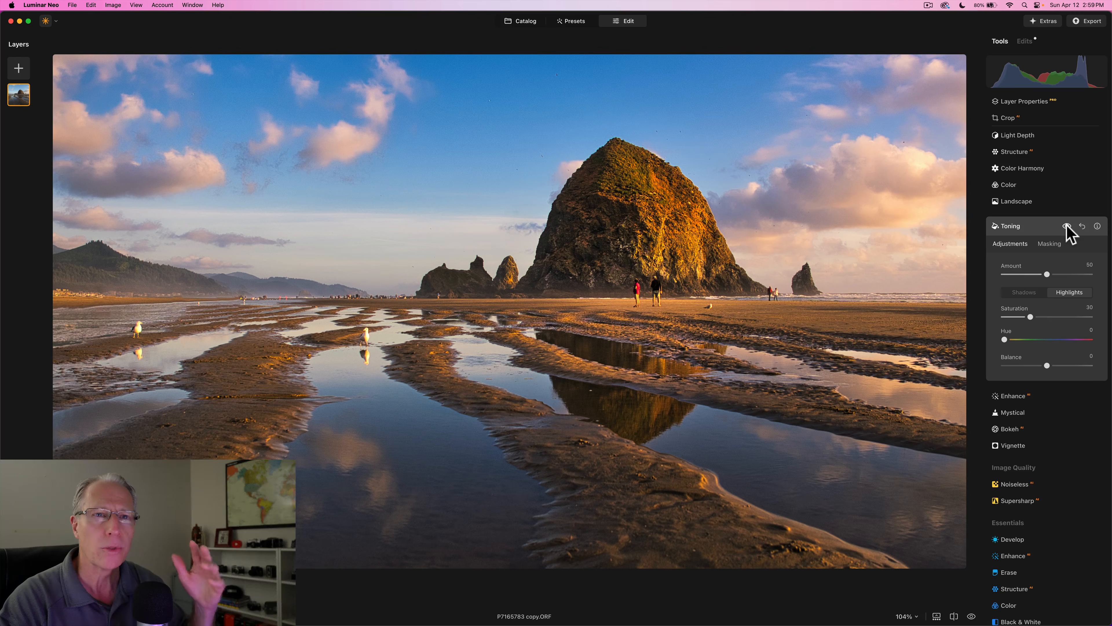
pyautogui.click(1036, 225)
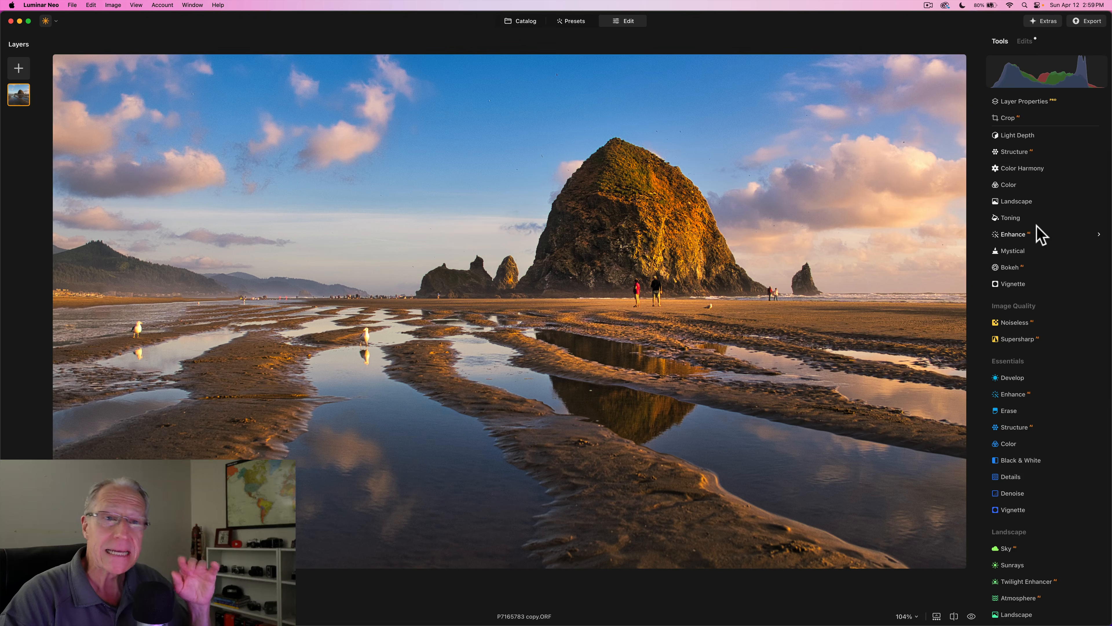
# Apply the Mystical effect with an Amount of 50 and compare the photo with and without it.
pyautogui.click(1013, 250)
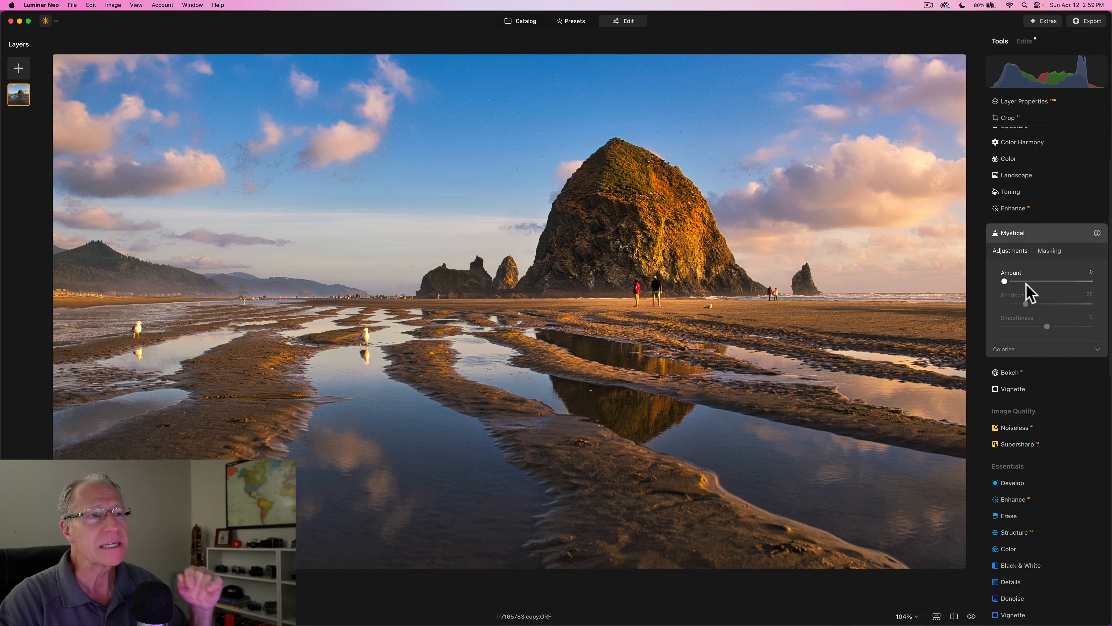
pyautogui.moveTo(1027, 282); pyautogui.dragTo(1046, 283)
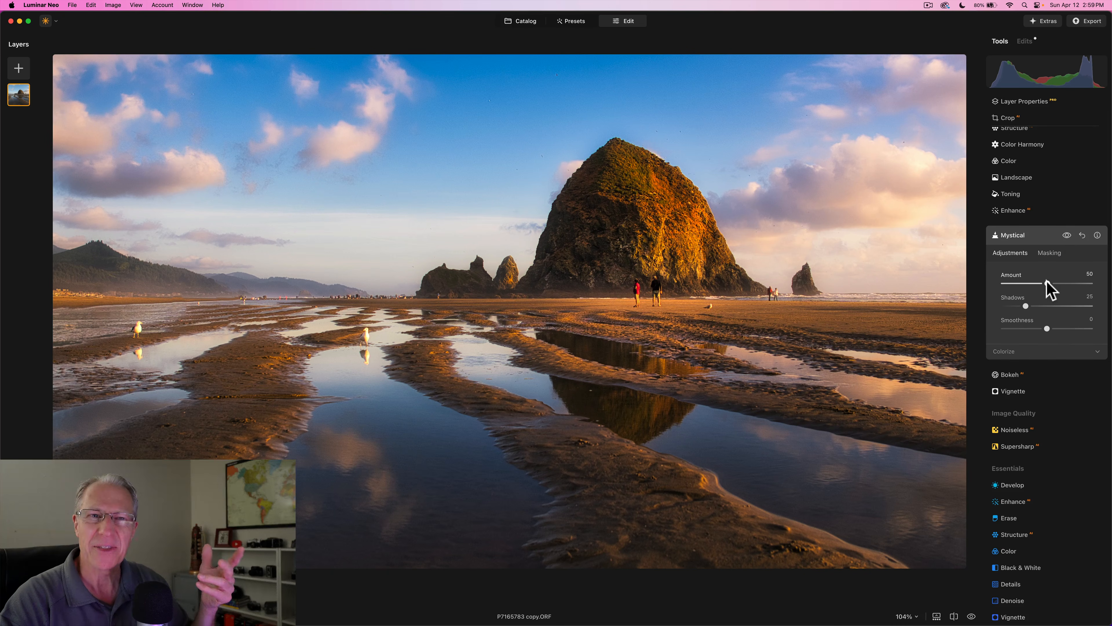
pyautogui.click(1066, 235)
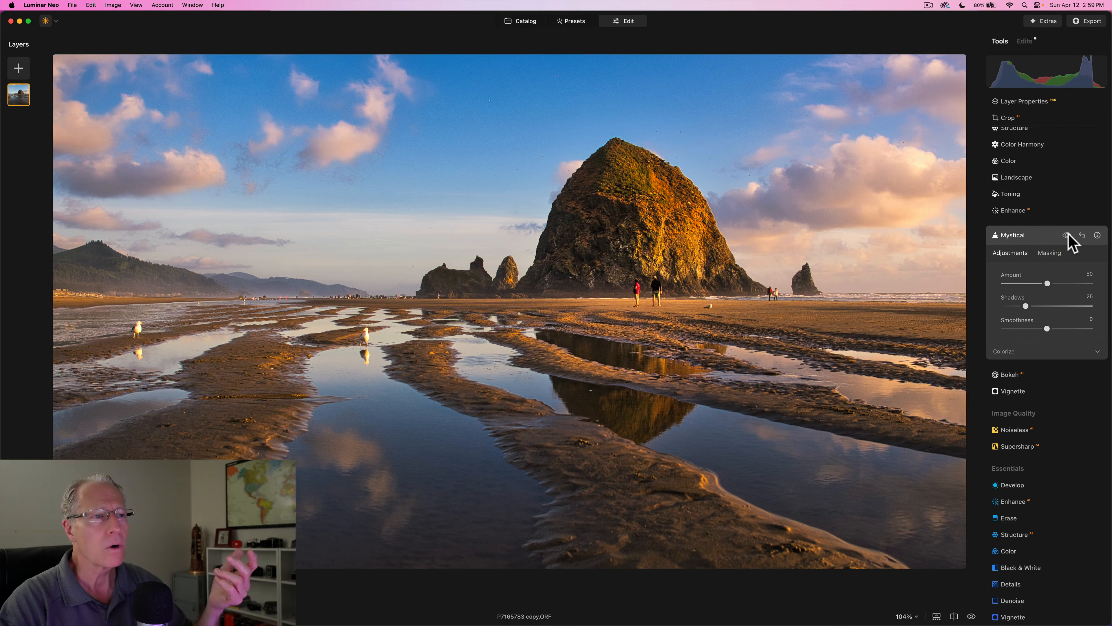
pyautogui.click(1067, 236)
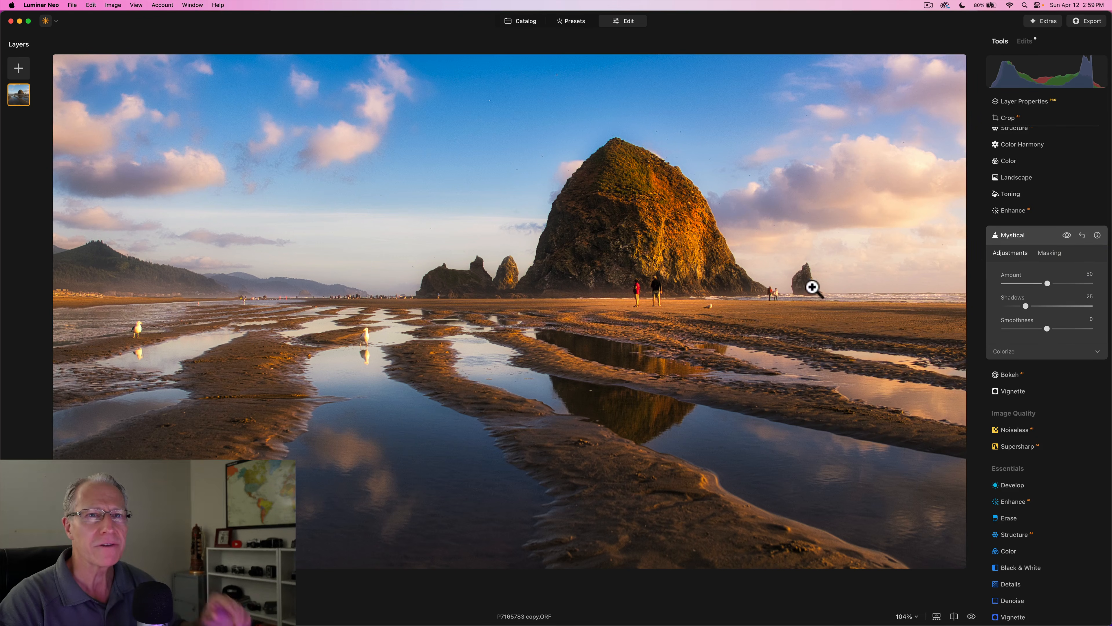
pyautogui.click(1067, 236)
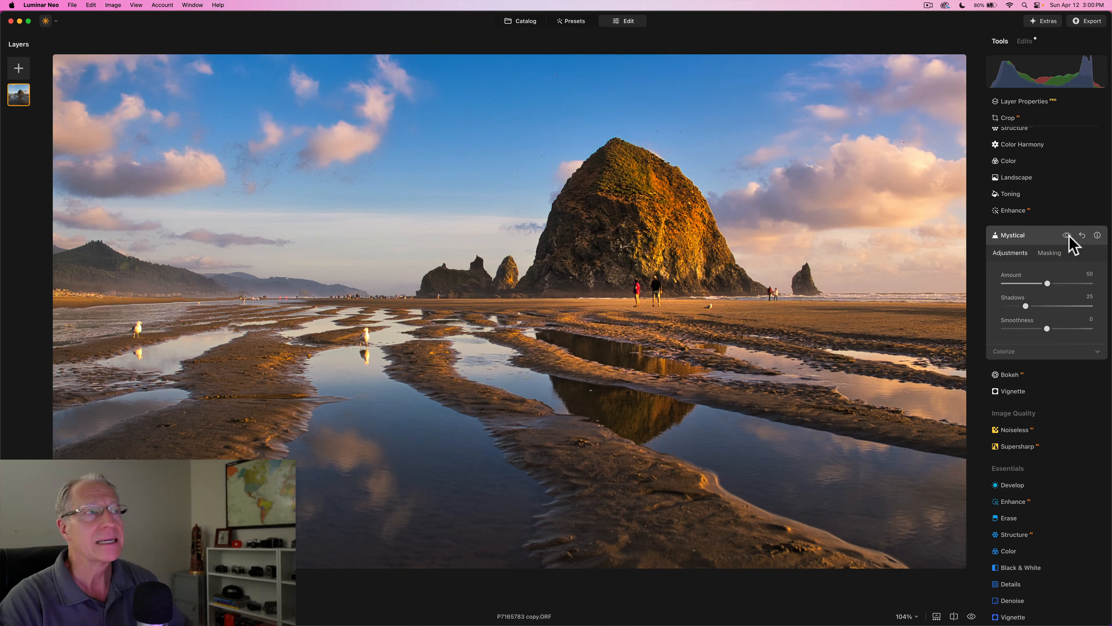
pyautogui.click(1067, 235)
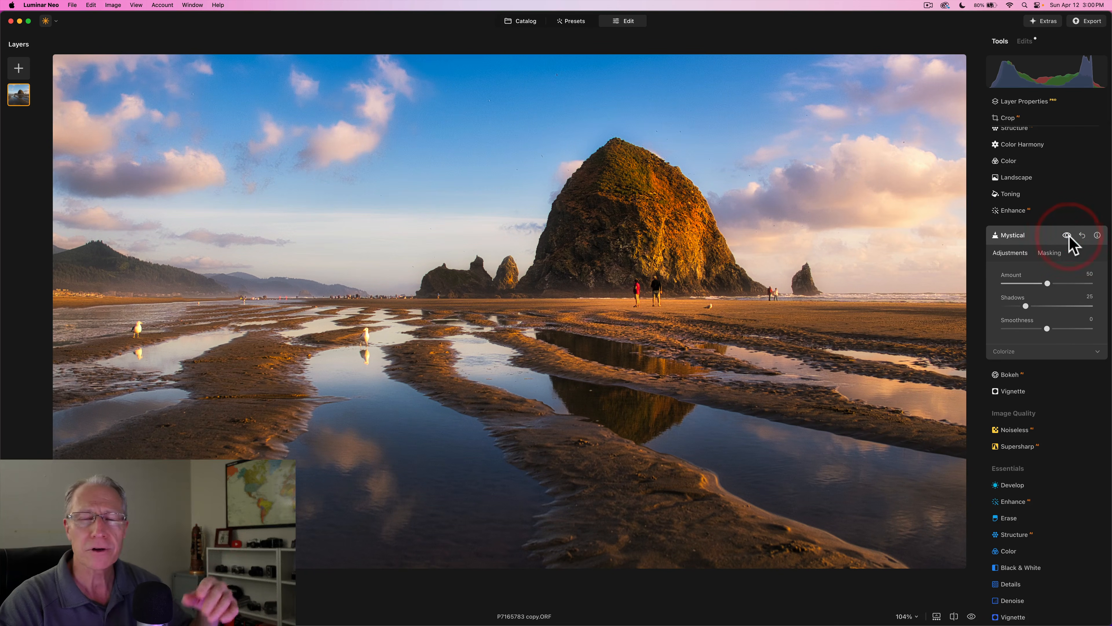
# Limit the Mystical effect to the darker tones with a luminosity mask and compare the photo with and without it.
pyautogui.click(1050, 254)
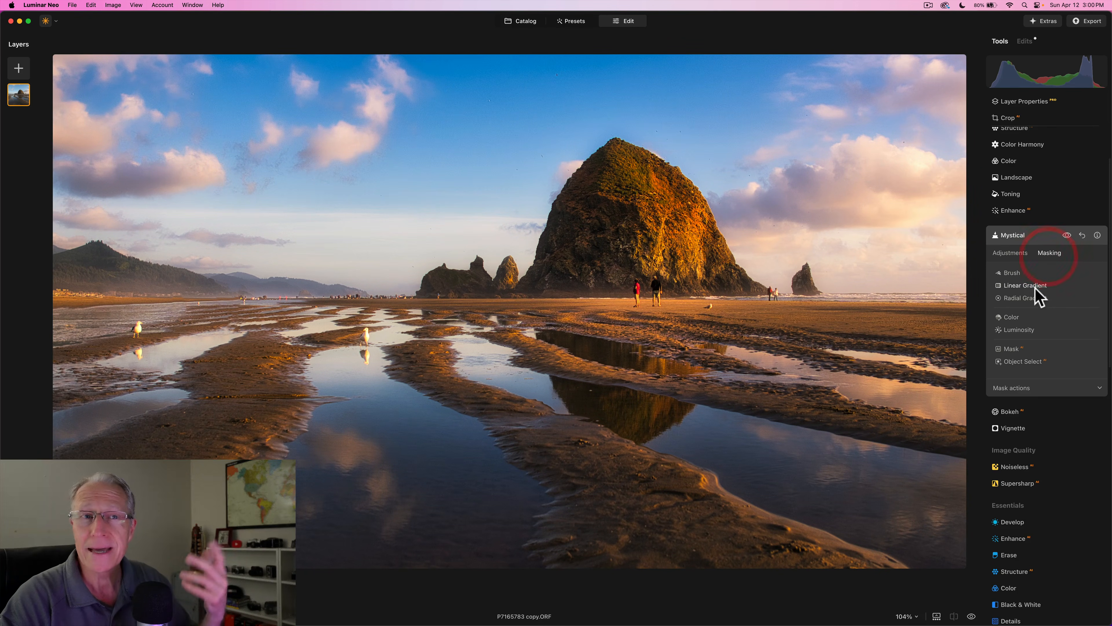
pyautogui.click(1026, 332)
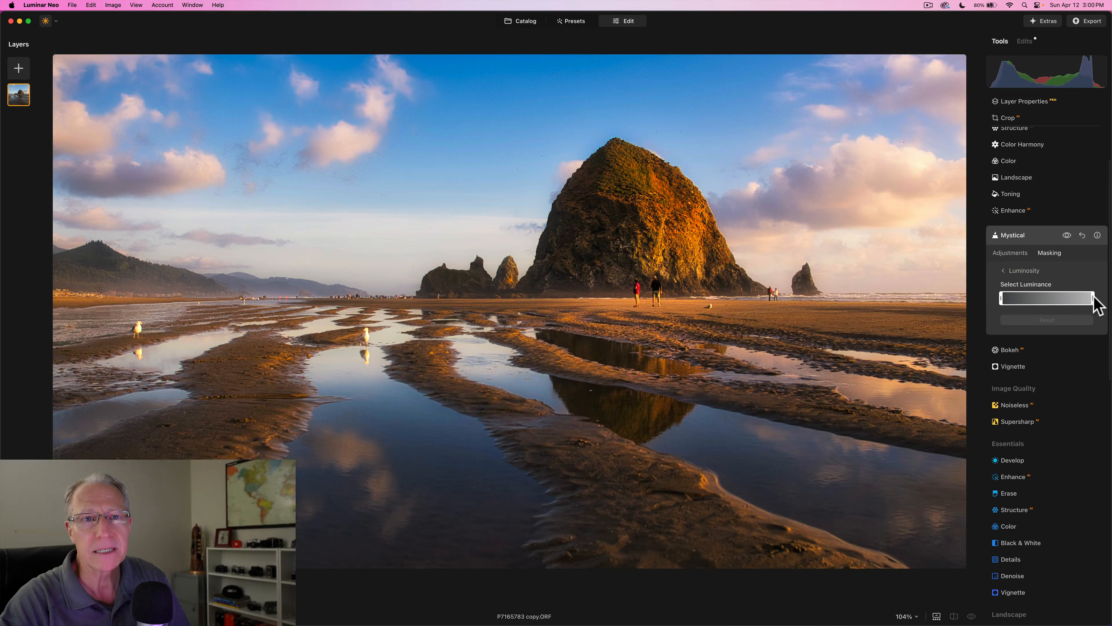
pyautogui.moveTo(1093, 301)
pyautogui.mouseDown()
pyautogui.moveTo(1024, 301)
pyautogui.moveTo(1050, 308)
pyautogui.mouseUp()
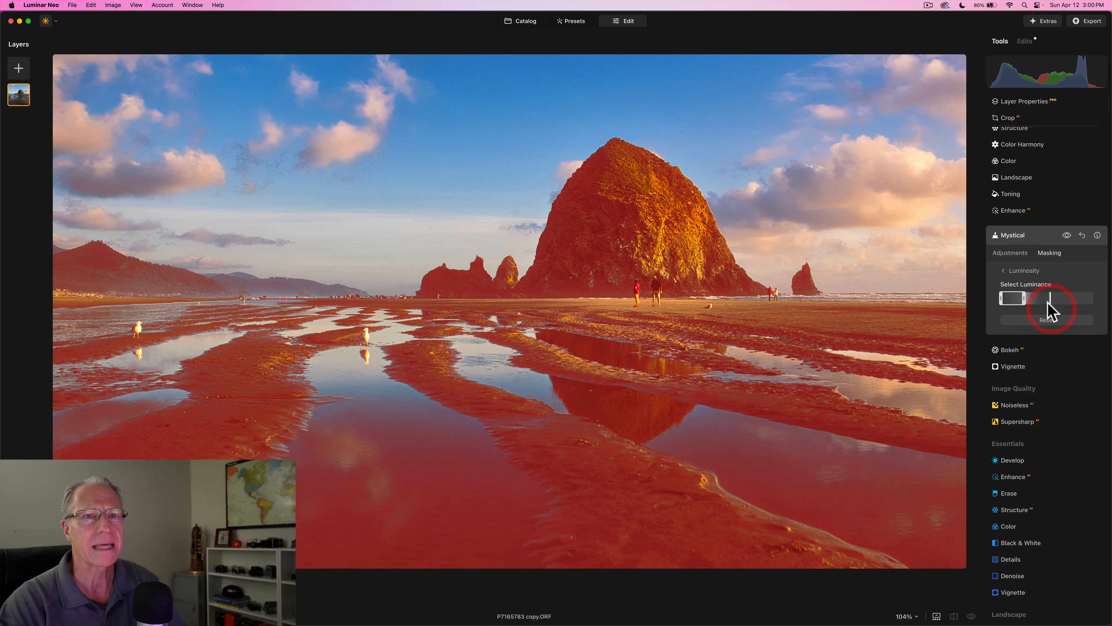
pyautogui.click(1015, 254)
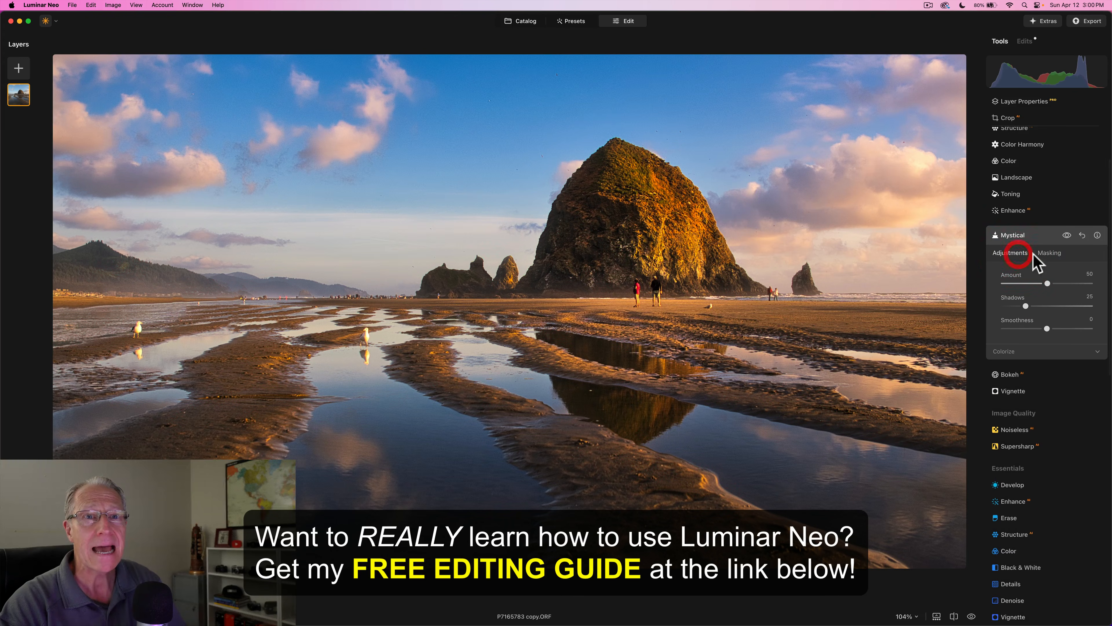
pyautogui.click(1067, 234)
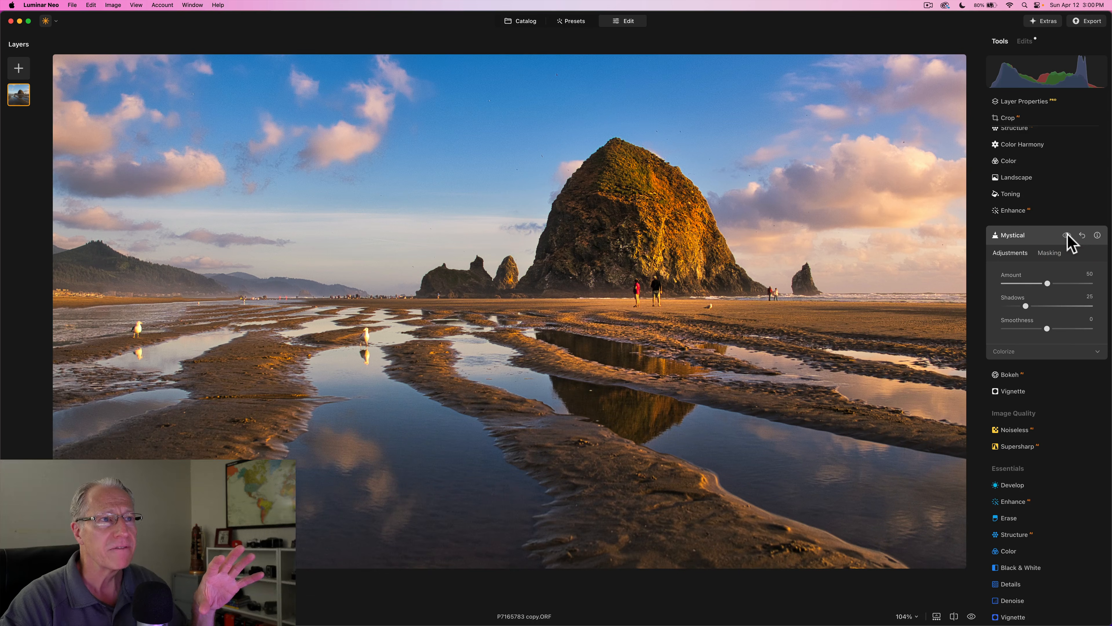
pyautogui.click(1068, 235)
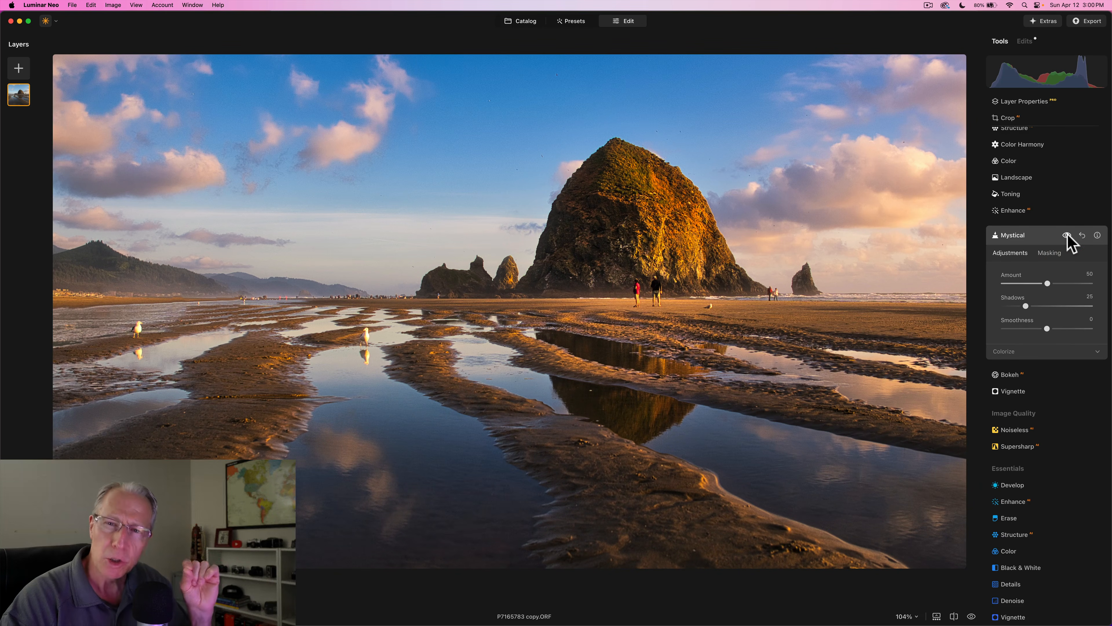
# Show the Mystical mask overlay, soften the mask with Feather 13, and check the refined effect against the original.
pyautogui.click(1053, 253)
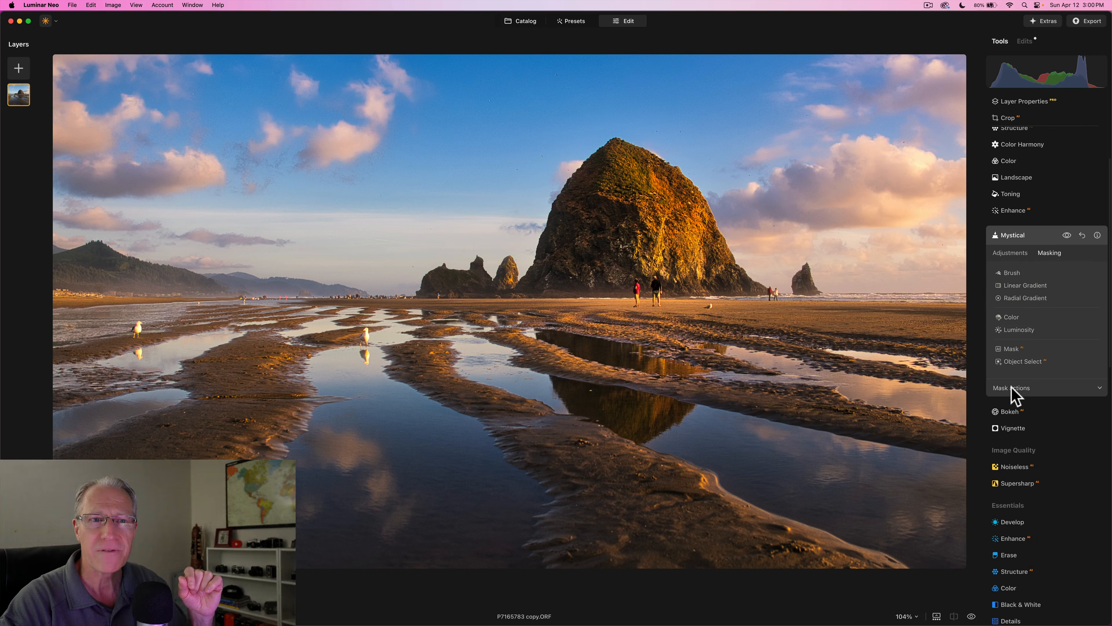
pyautogui.click(1012, 388)
pyautogui.click(1078, 457)
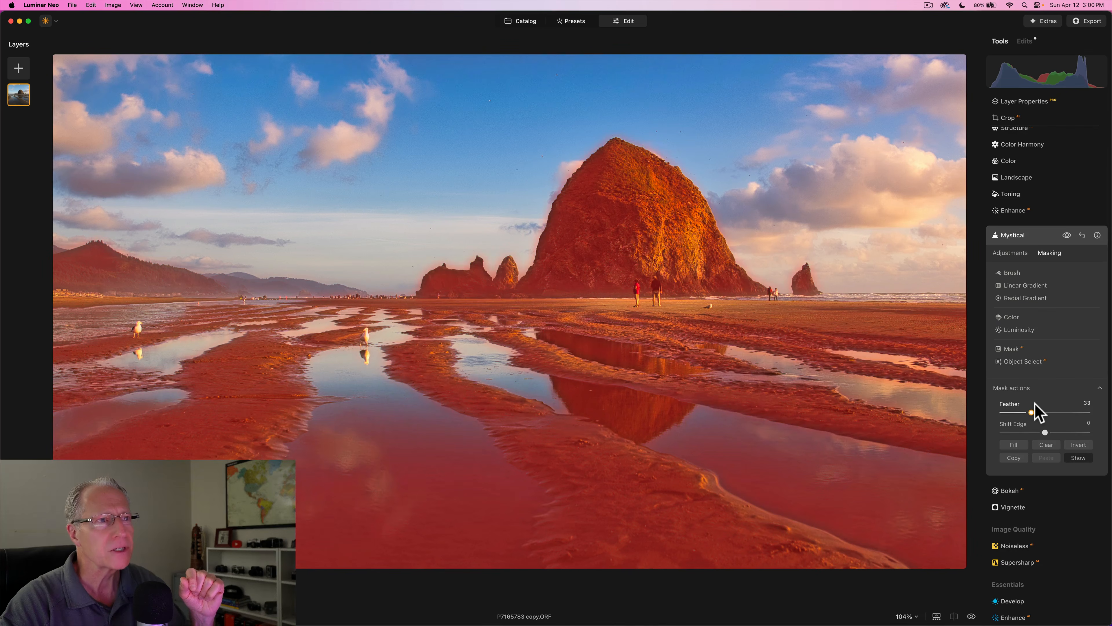
pyautogui.click(988, 417)
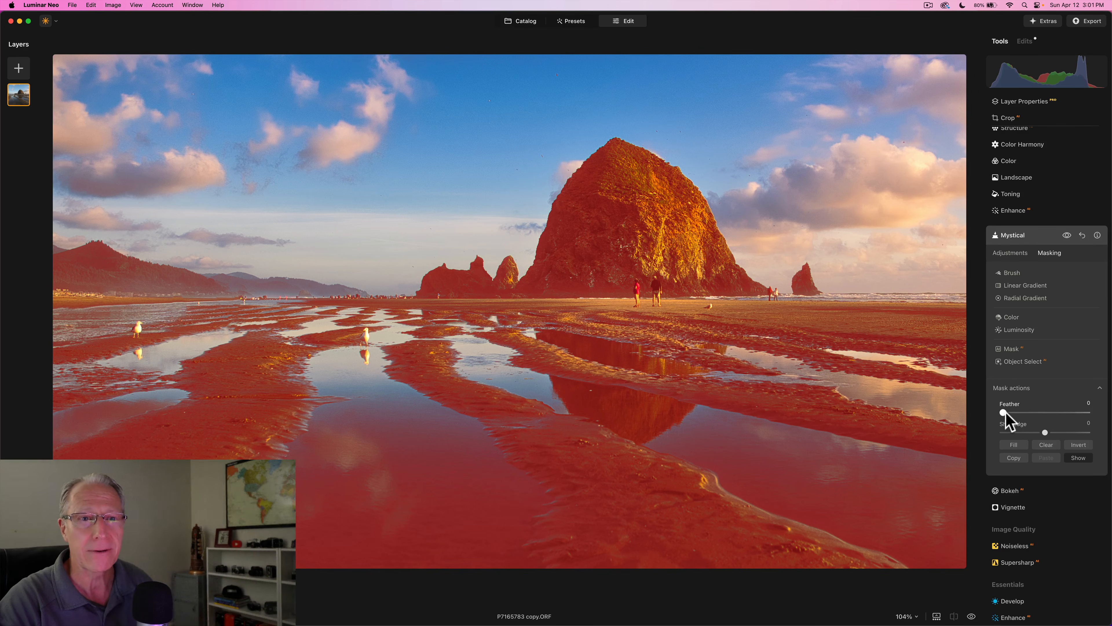
pyautogui.moveTo(1005, 414); pyautogui.dragTo(1016, 414)
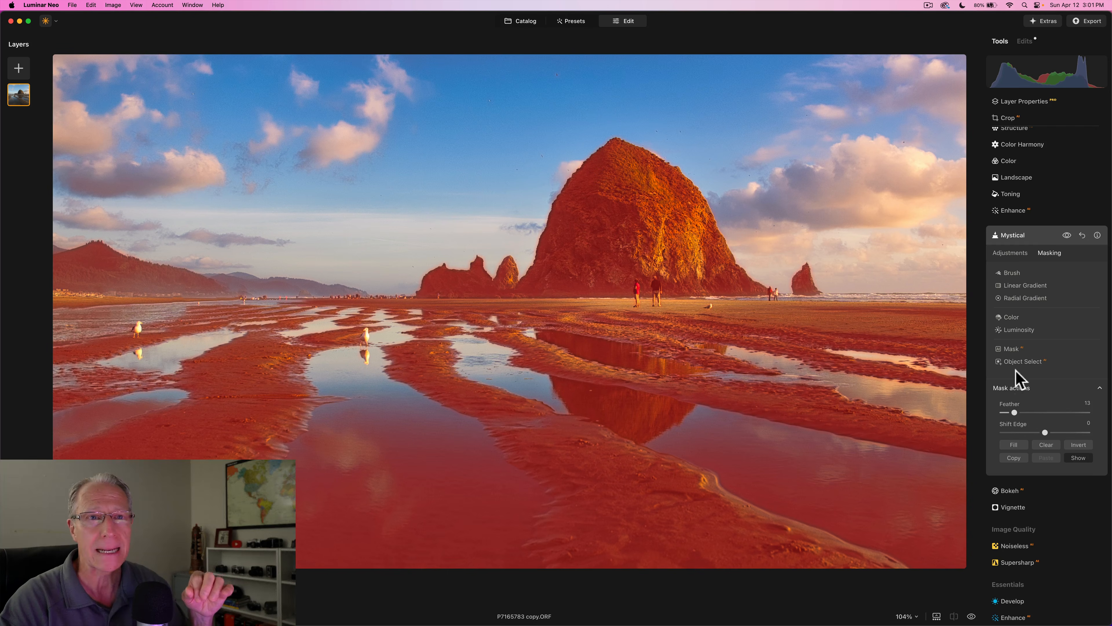
pyautogui.click(1015, 253)
pyautogui.click(1066, 236)
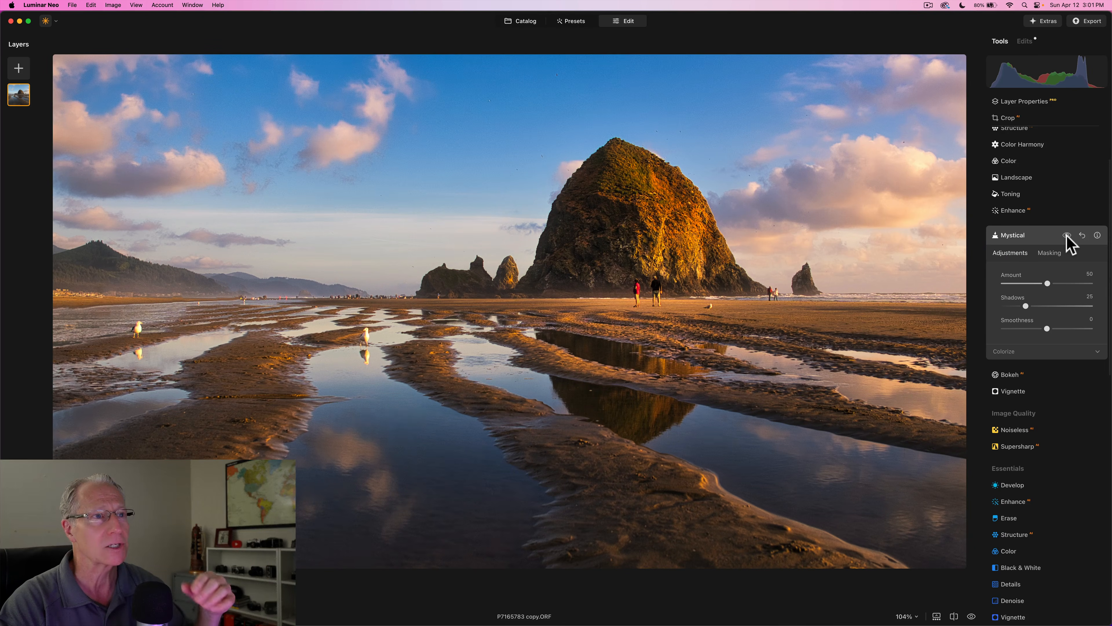
pyautogui.click(1067, 235)
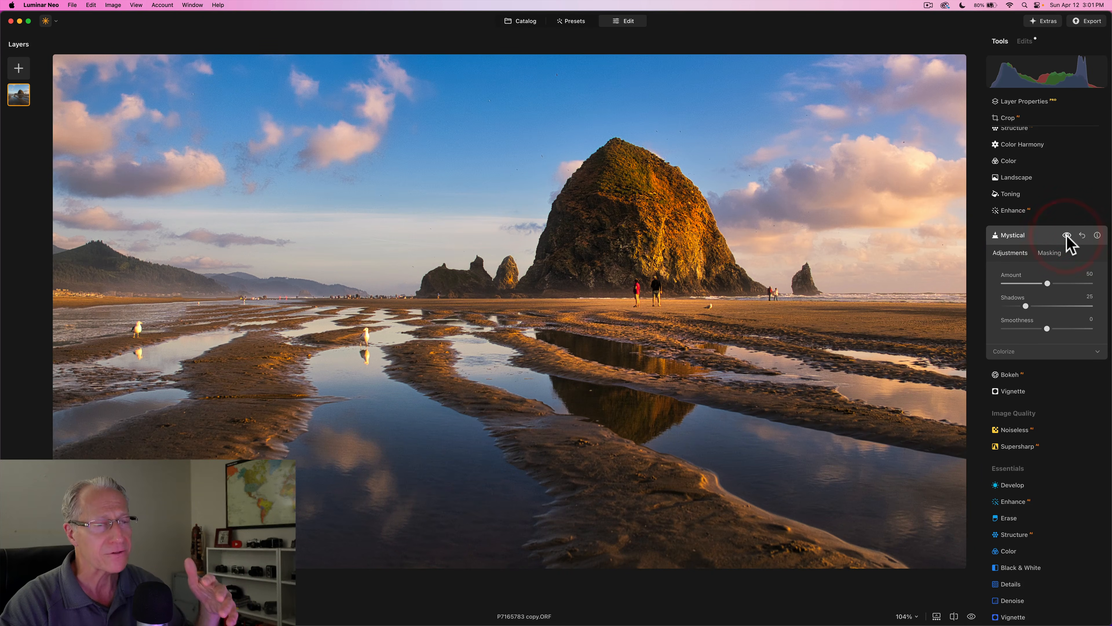
# Compare the photo with and without the Mystical effect, and close the Mystical settings.
pyautogui.click(1067, 236)
pyautogui.click(1067, 236)
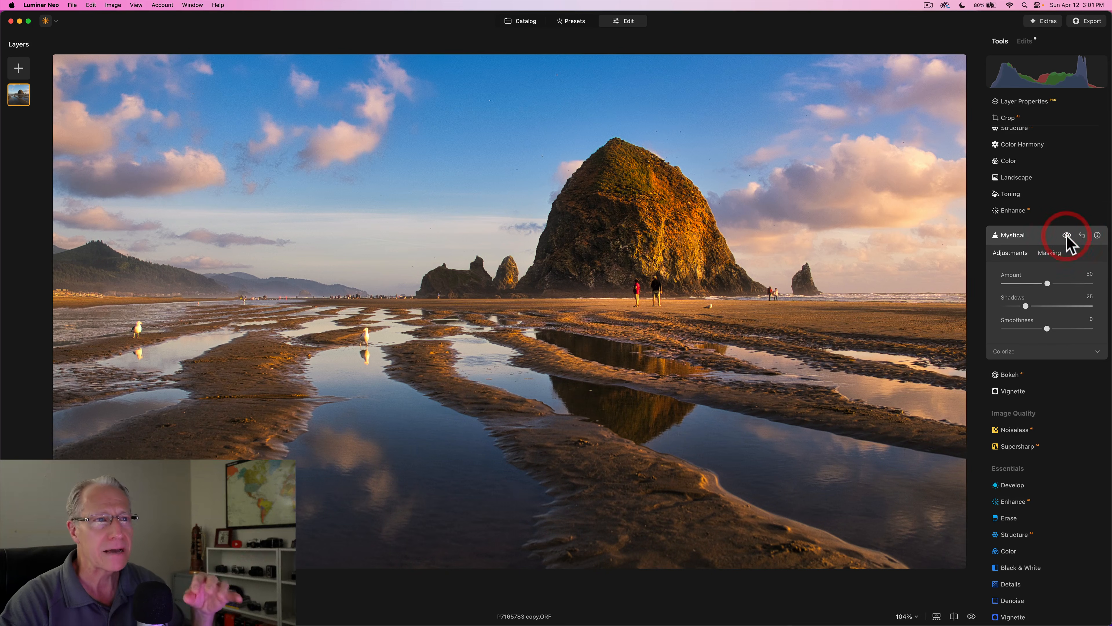
pyautogui.click(1039, 237)
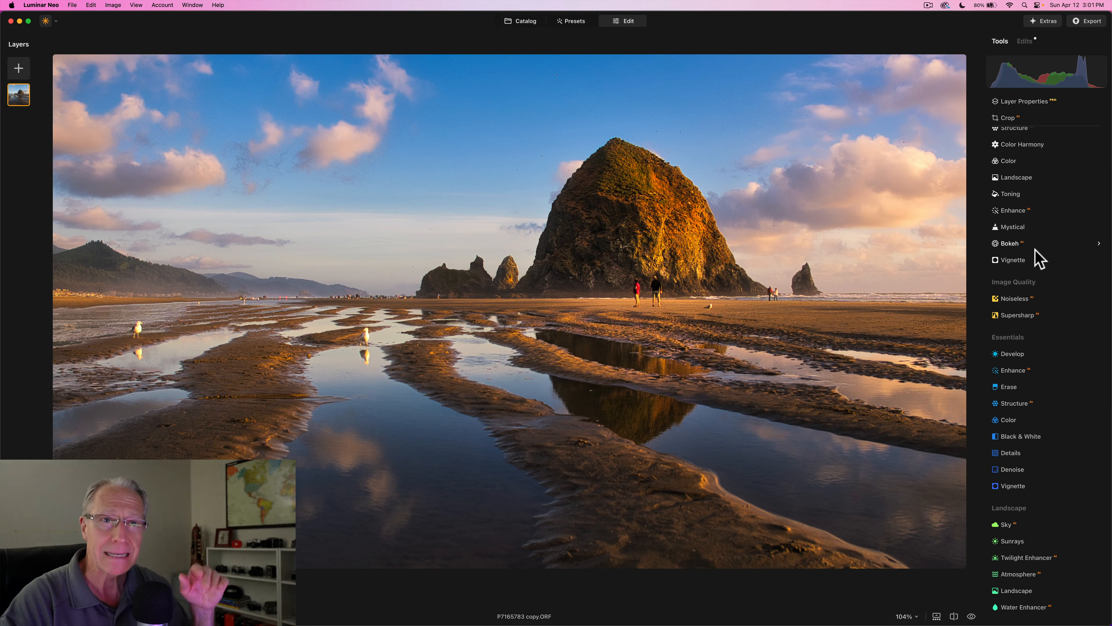
# Add a dark vignette with Amount -46, Size 24, Roundness 46 and Feather 100.
pyautogui.click(1016, 261)
pyautogui.scroll(-2, 1017, 260)
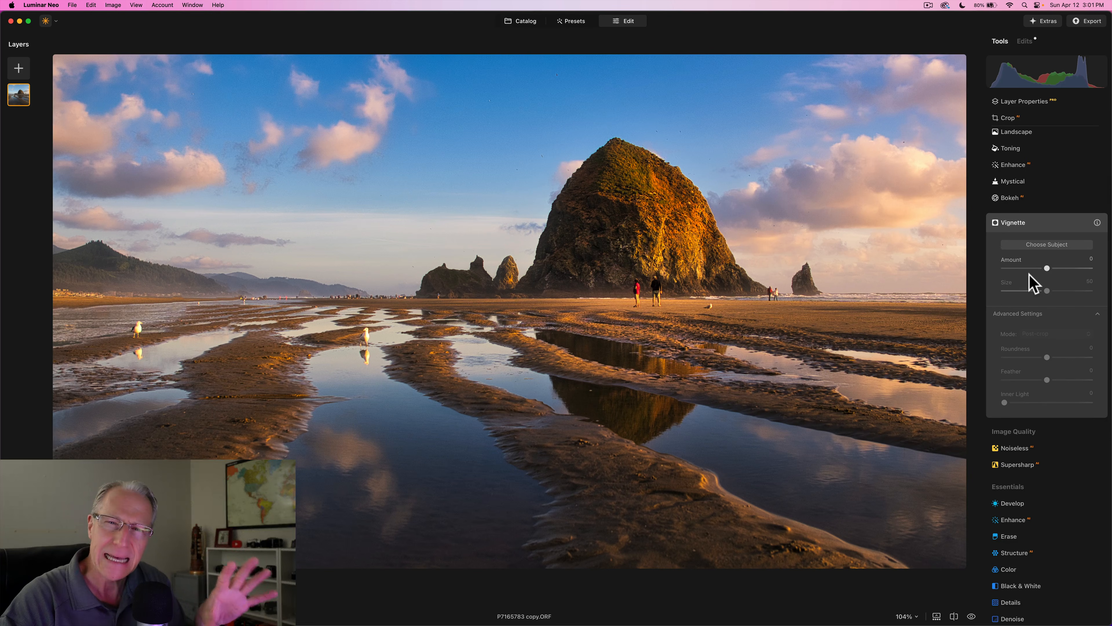
pyautogui.click(1030, 268)
pyautogui.click(1030, 291)
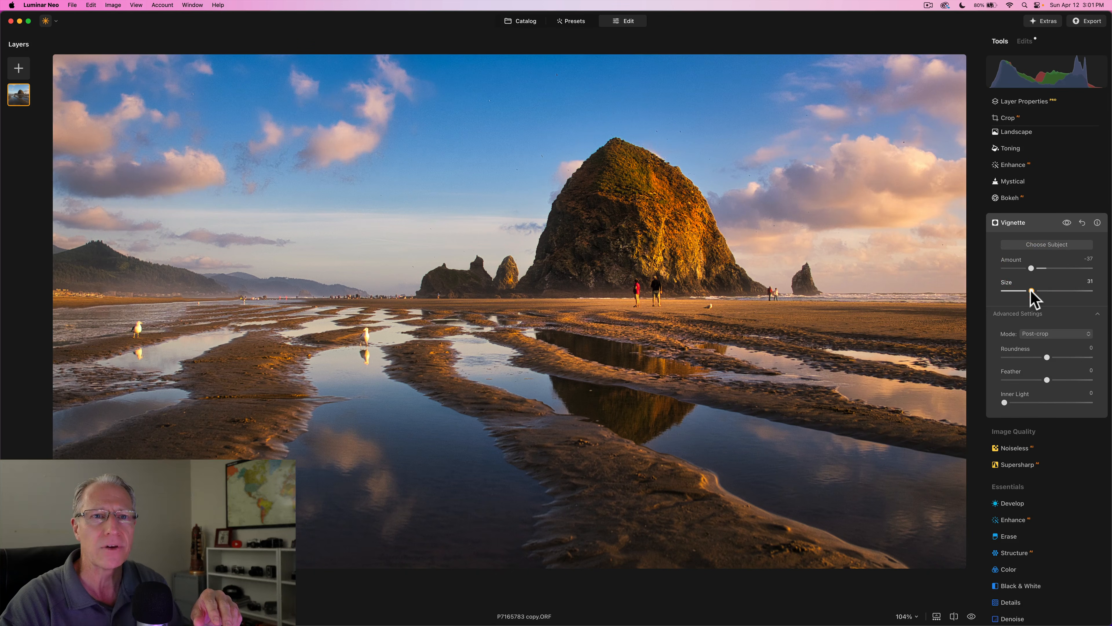
pyautogui.moveTo(1030, 290); pyautogui.dragTo(1025, 290)
pyautogui.click(1027, 268)
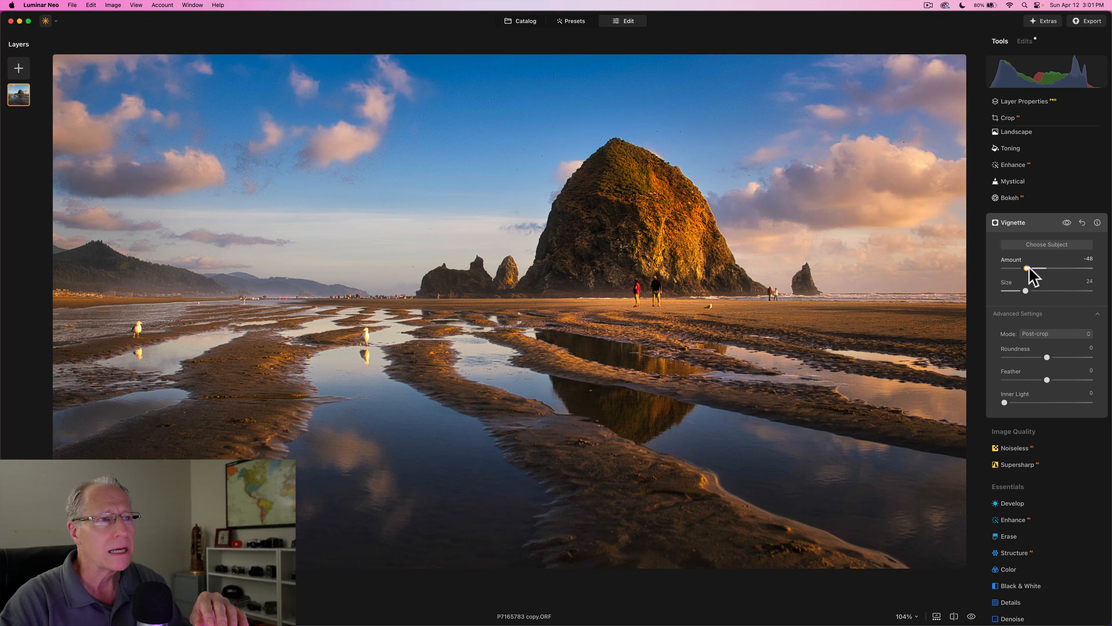
pyautogui.click(1028, 268)
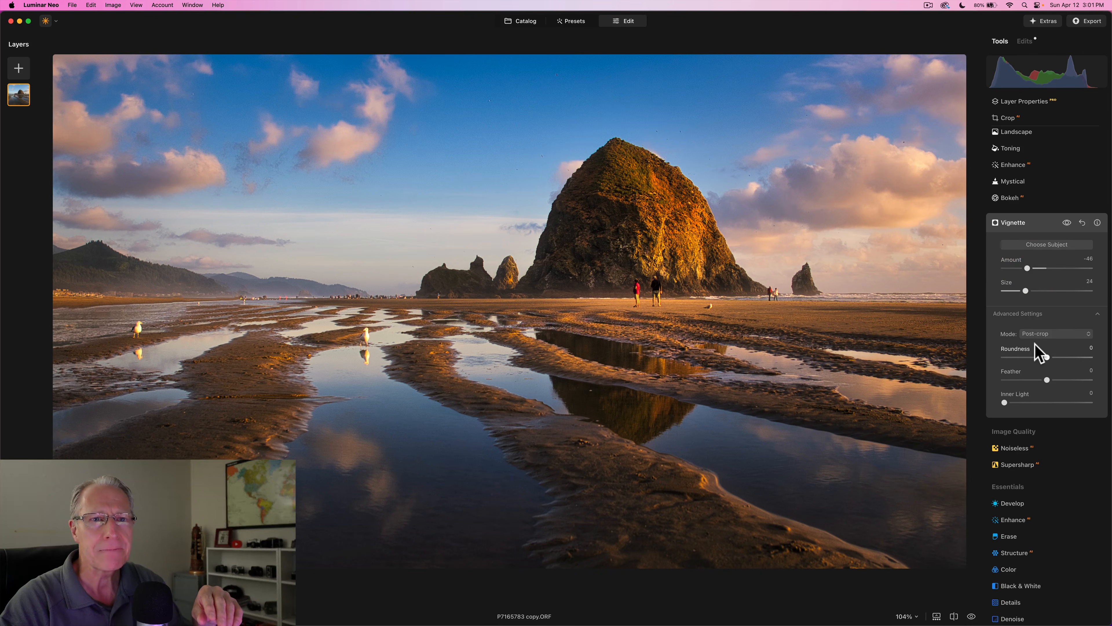
pyautogui.moveTo(1049, 357); pyautogui.dragTo(1068, 357)
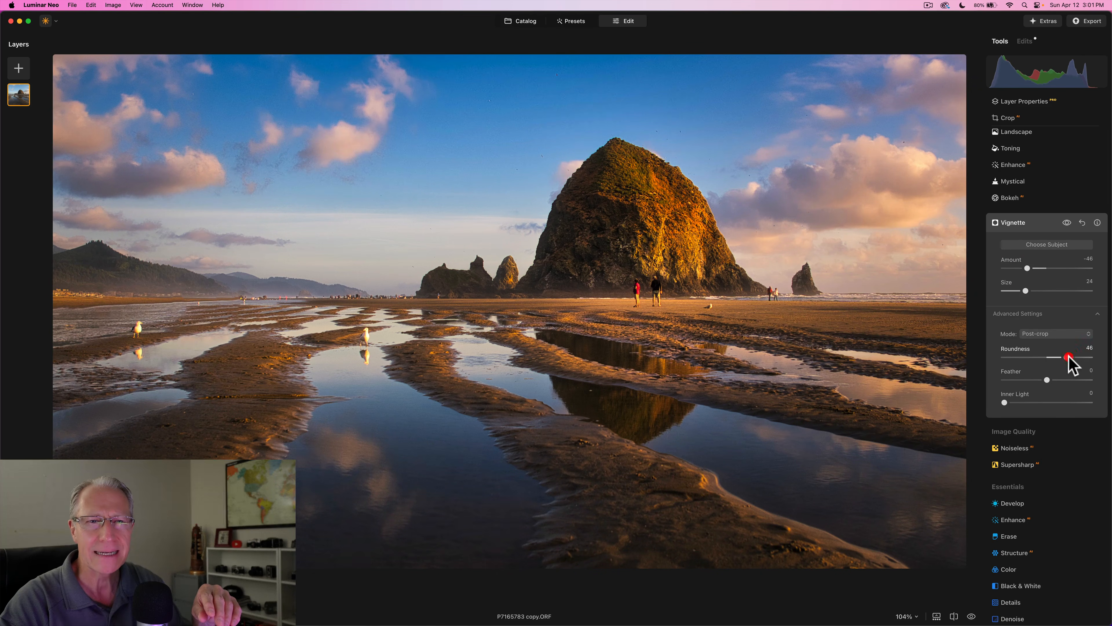
pyautogui.click(1091, 380)
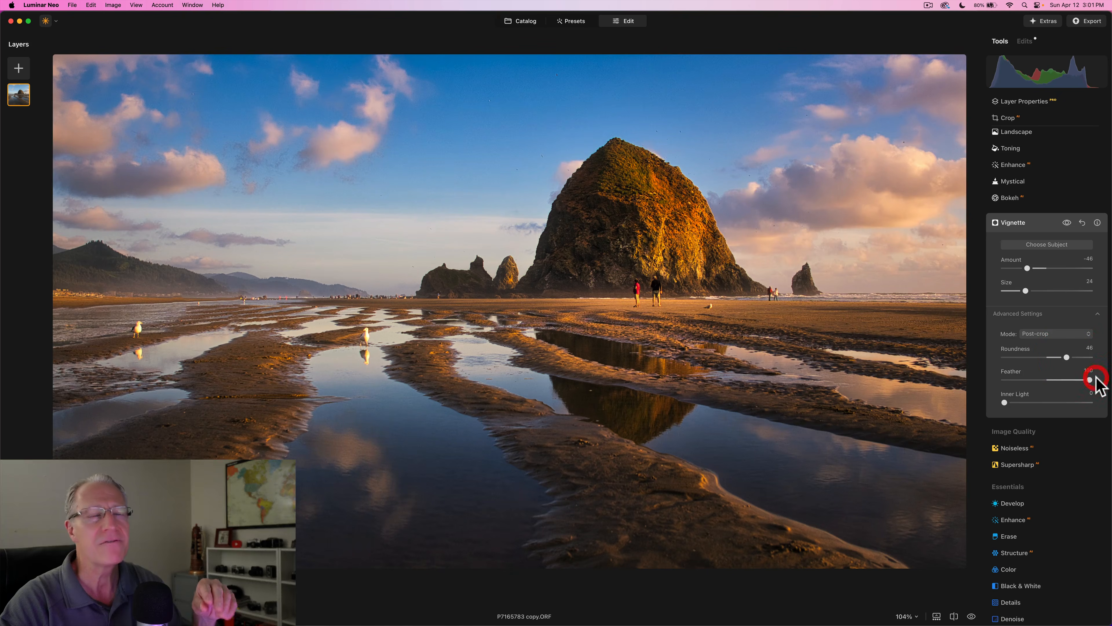
# Centre the vignette on the people standing at the base of the large rock and finish choosing the subject.
pyautogui.click(1047, 244)
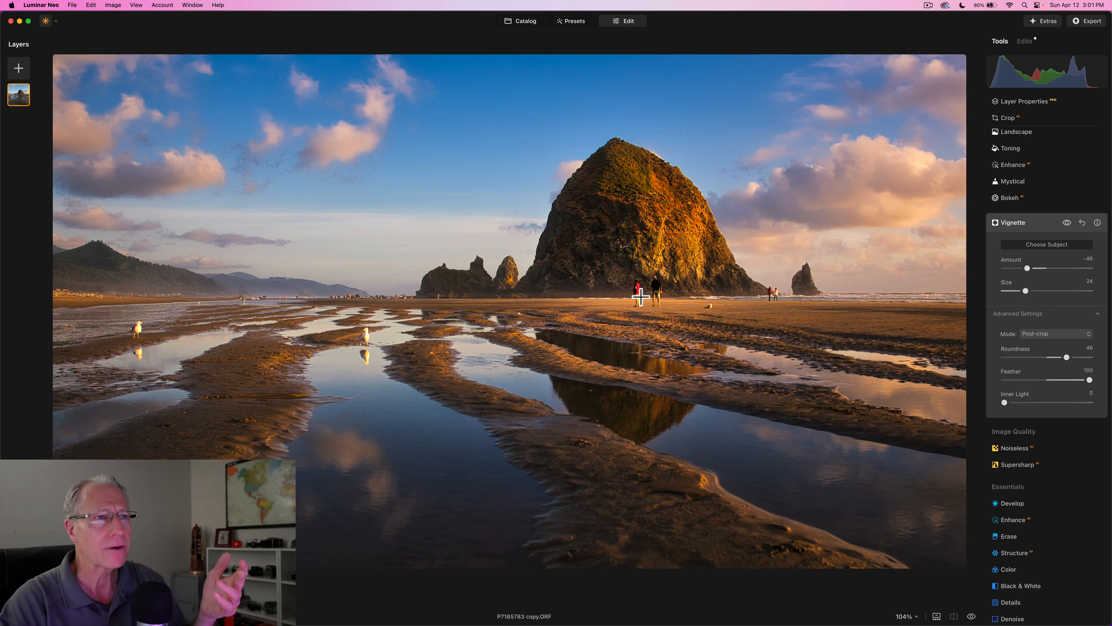
pyautogui.click(638, 296)
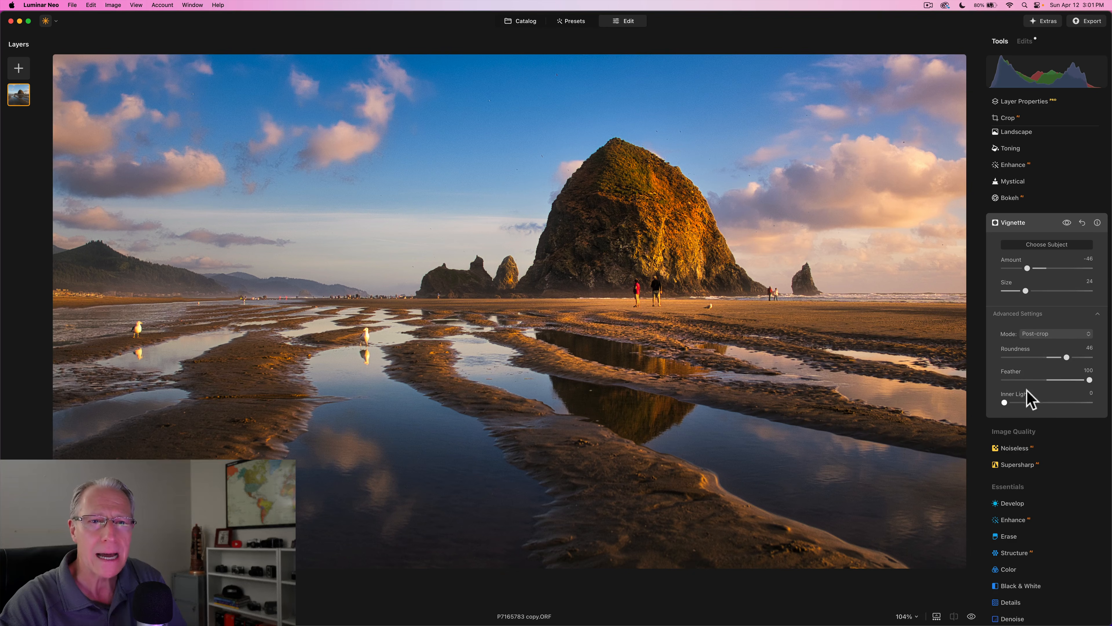
pyautogui.click(1044, 247)
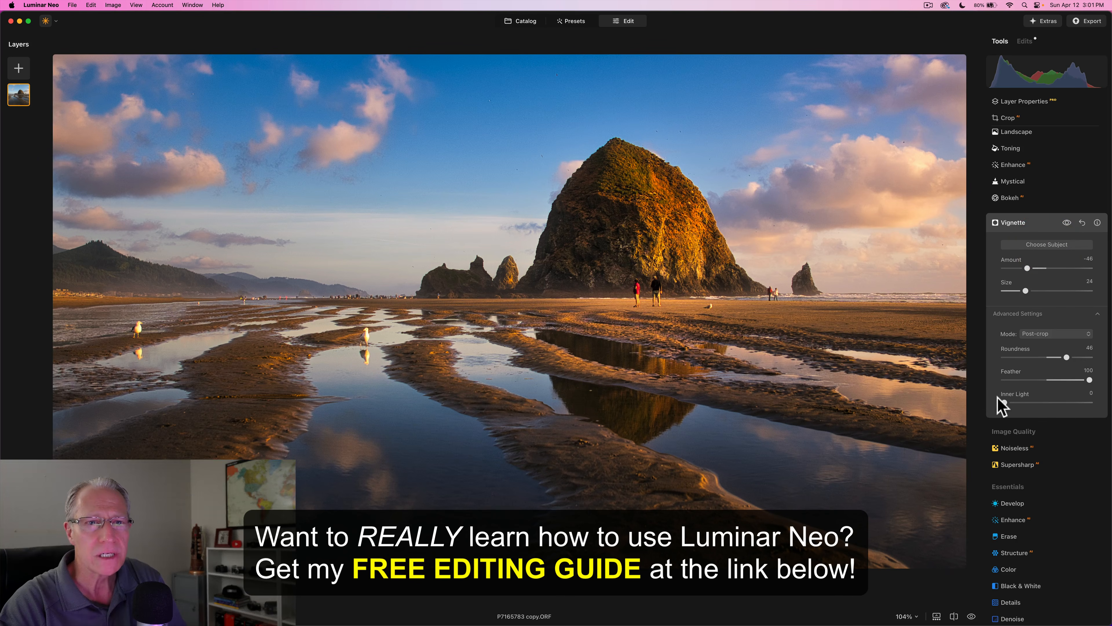
# Set the vignette's Inner Light to 16 and compare the photo with and without the vignette.
pyautogui.moveTo(1004, 403)
pyautogui.mouseDown()
pyautogui.moveTo(1038, 402)
pyautogui.moveTo(1016, 402)
pyautogui.mouseUp()
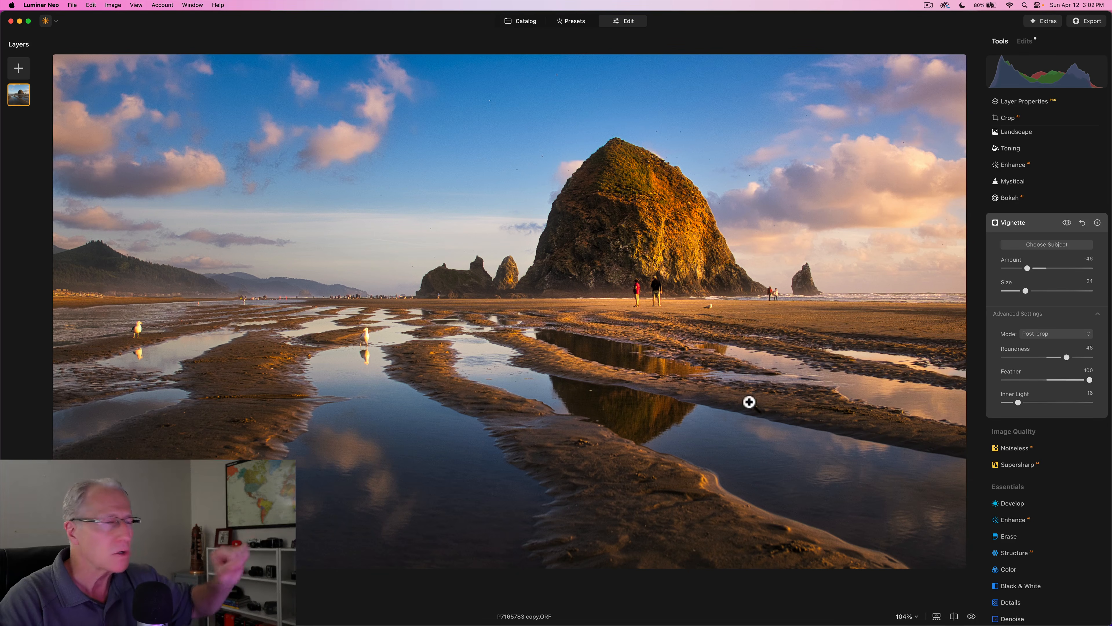
pyautogui.click(1067, 223)
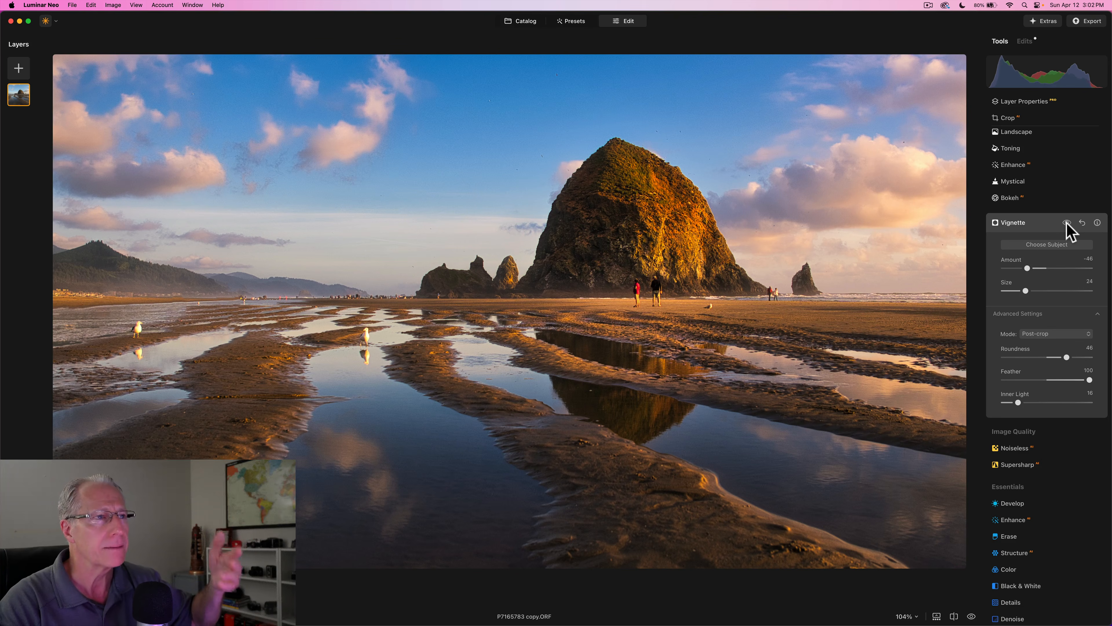
pyautogui.click(1067, 223)
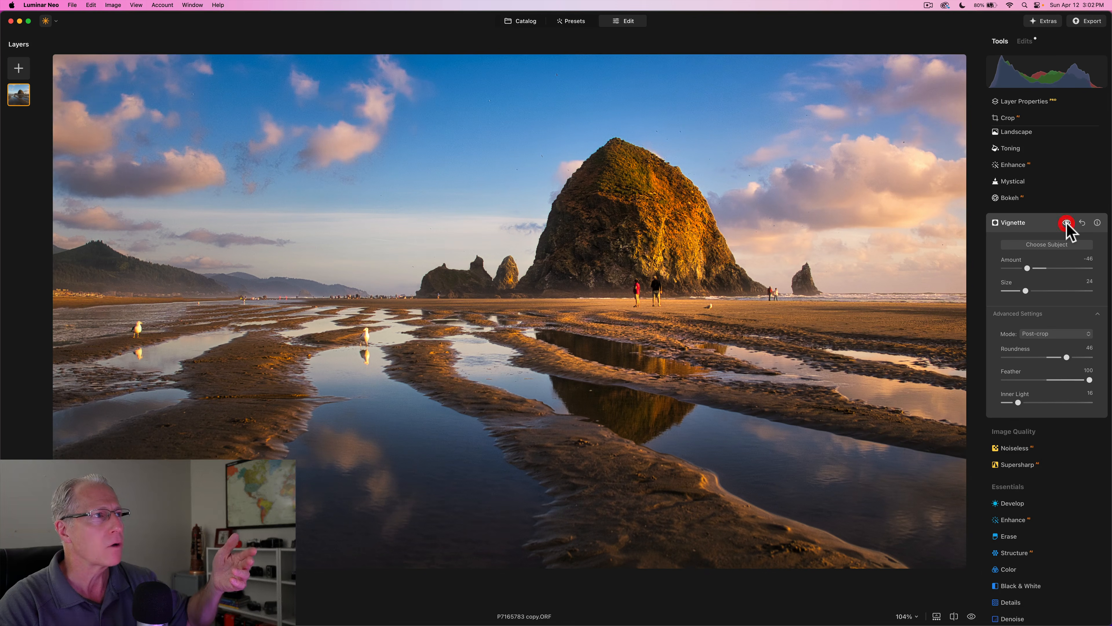
# Close the Vignette settings and compare the fully edited photo with the original.
pyautogui.click(1041, 222)
pyautogui.press('\\')
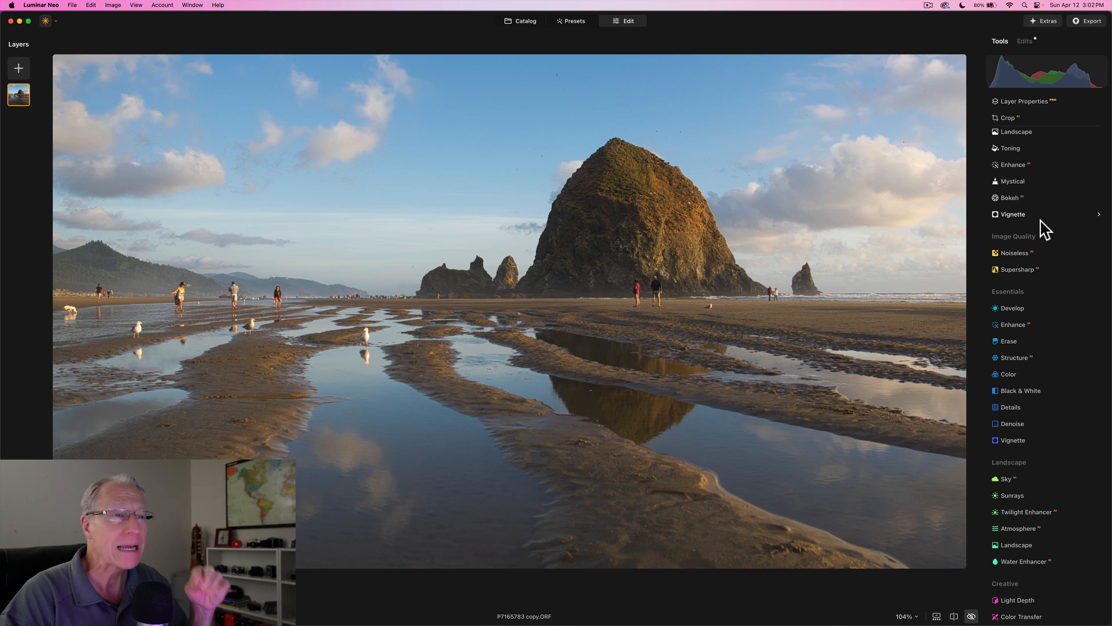
pyautogui.press('\\')
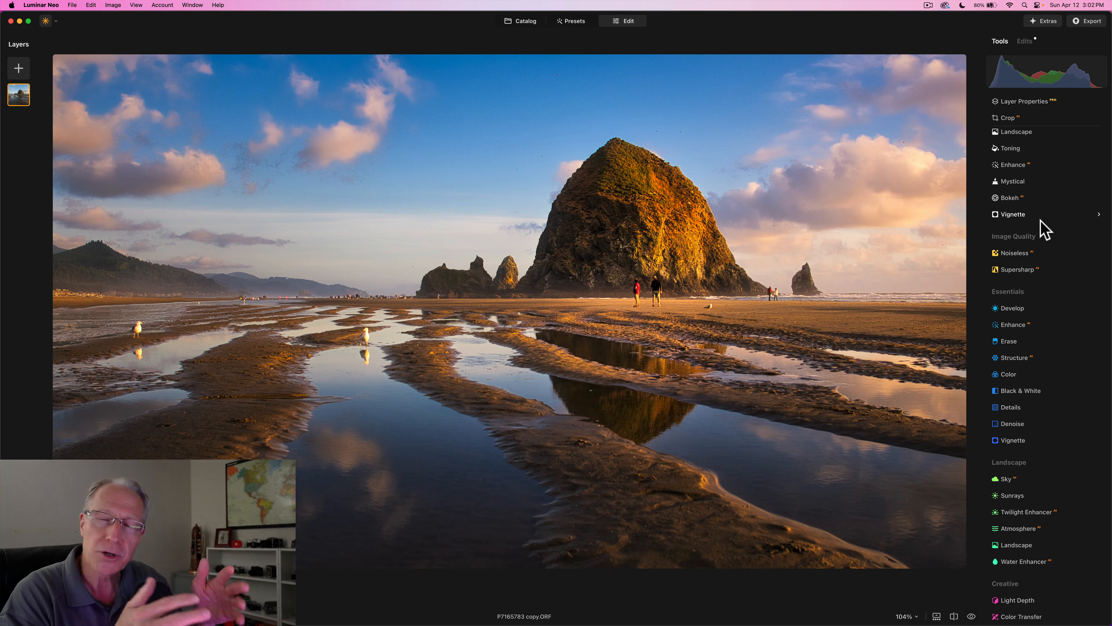